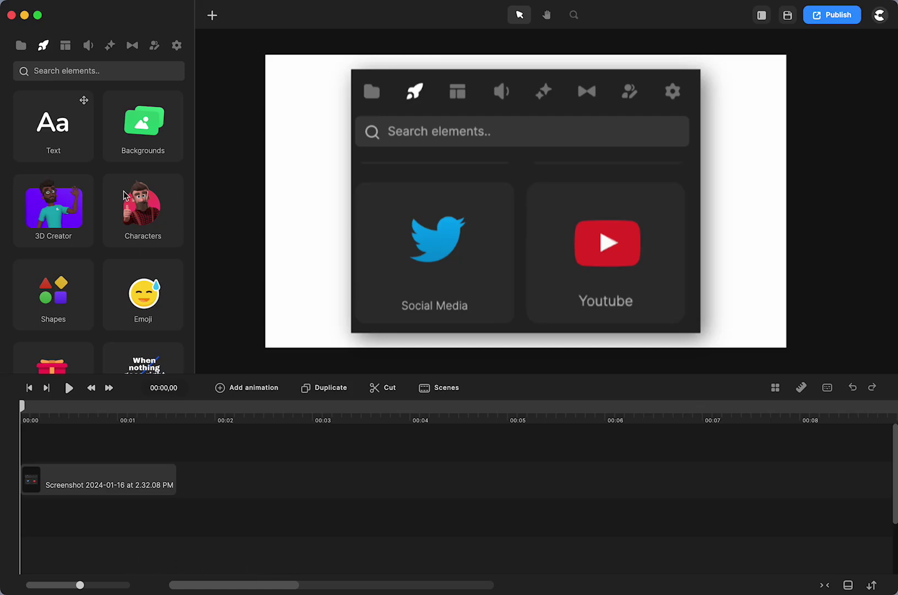
Look through the Studio element categories, from Text and Backgrounds down to Social Media, Stickers and Cursor.
scroll(124, 195, down, 3)
scroll(125, 195, down, 4)
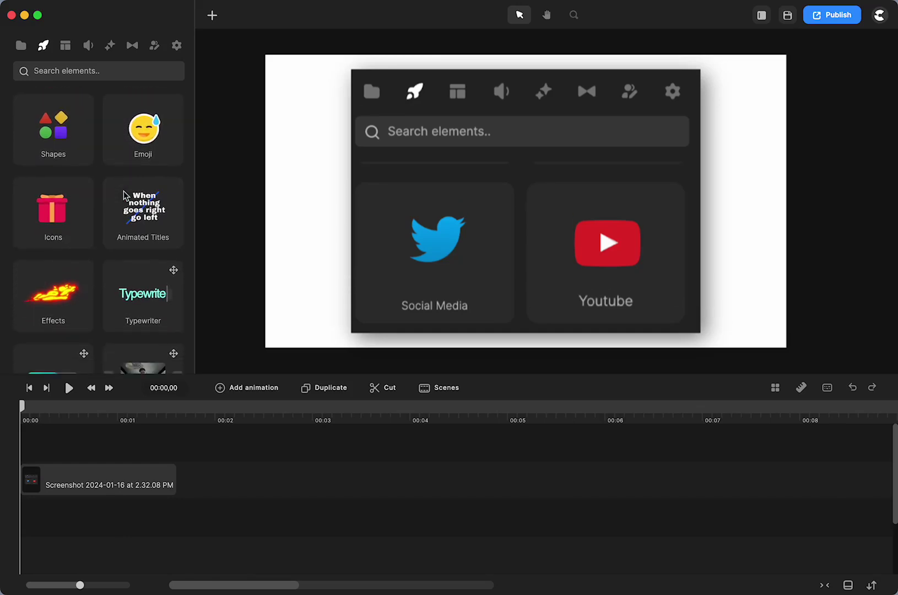
scroll(124, 195, down, 2)
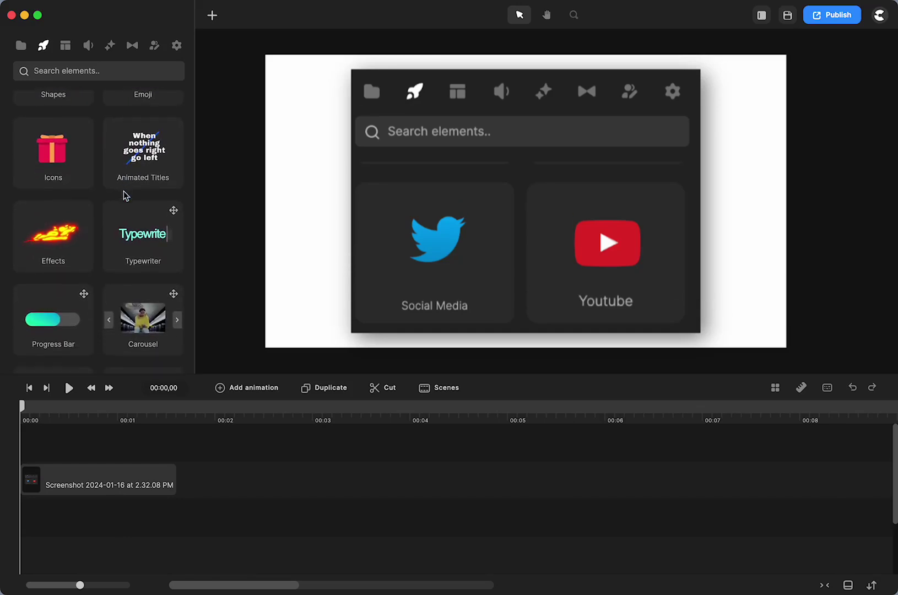
scroll(125, 196, down, 3)
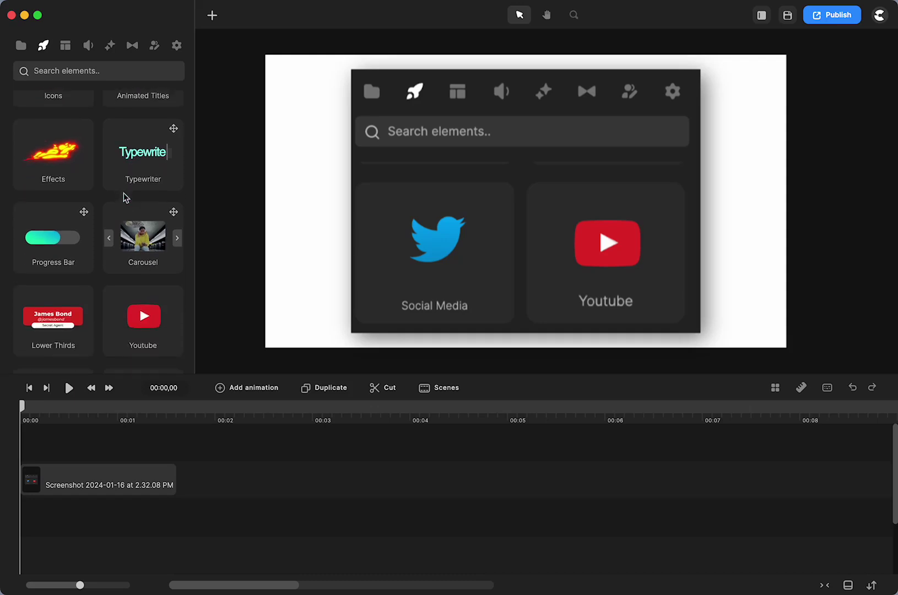
scroll(124, 196, down, 3)
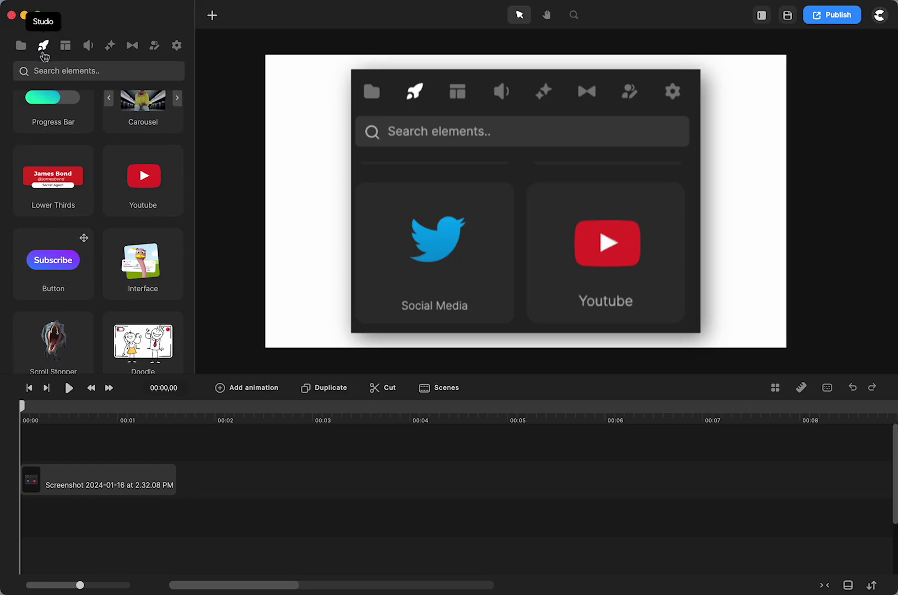
click(160, 190)
scroll(144, 202, up, 5)
click(56, 144)
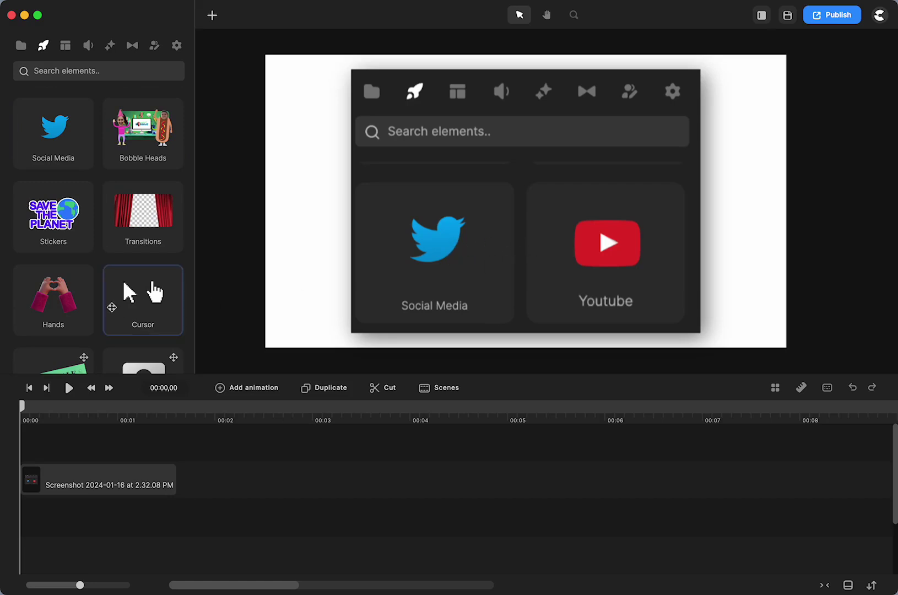
scroll(93, 283, up, 3)
scroll(93, 282, up, 5)
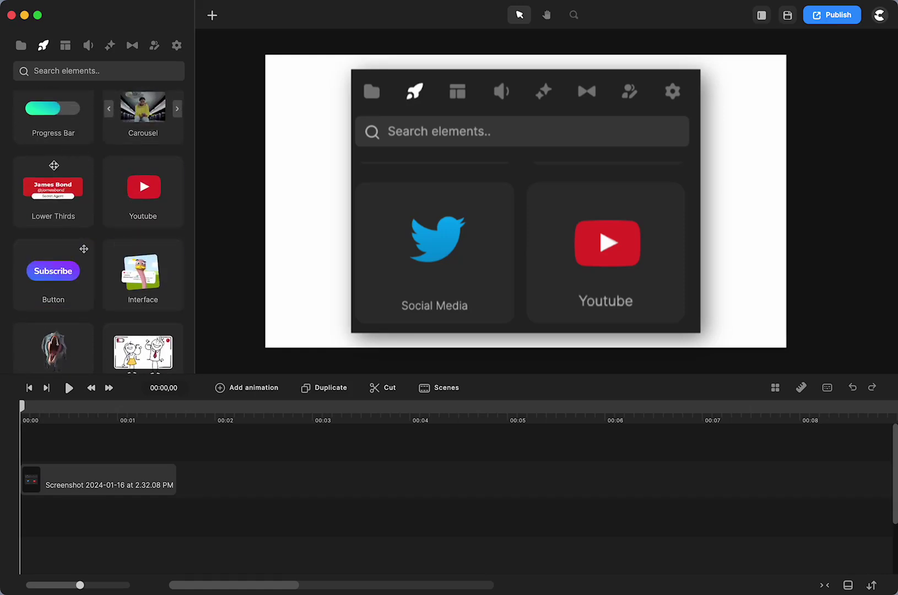
scroll(56, 240, up, 1)
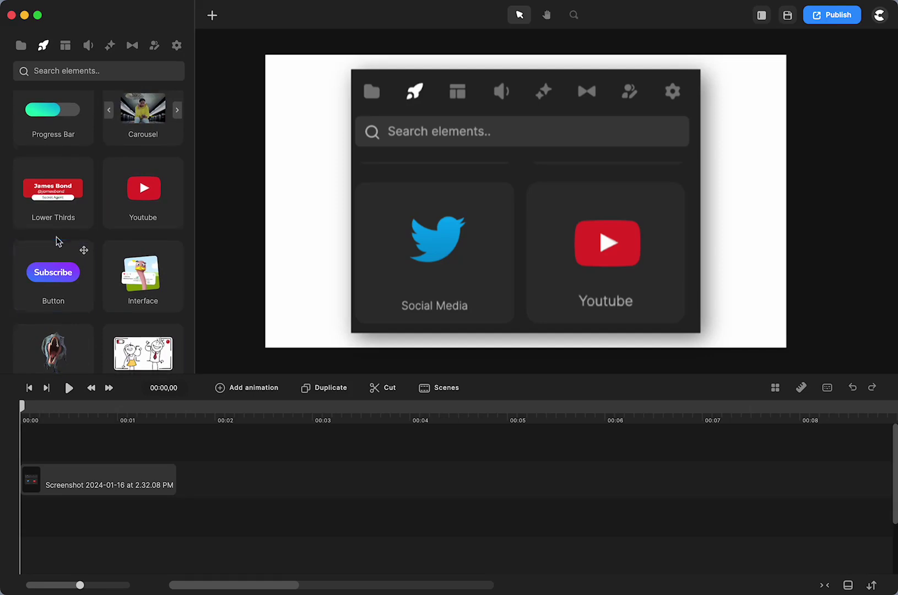
Try out the Button element by adding it directly to the canvas, and delete it again.
click(54, 280)
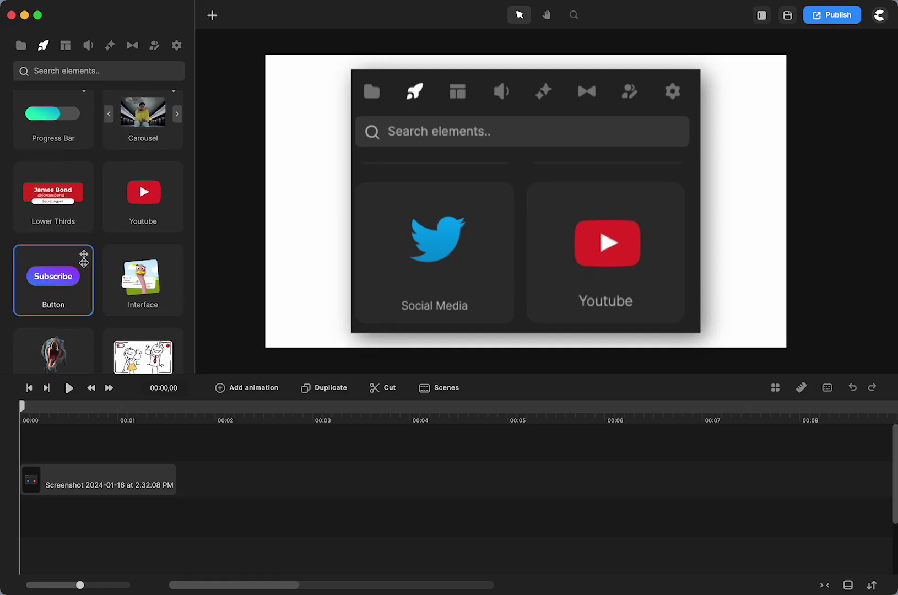
drag(81, 256, 542, 252)
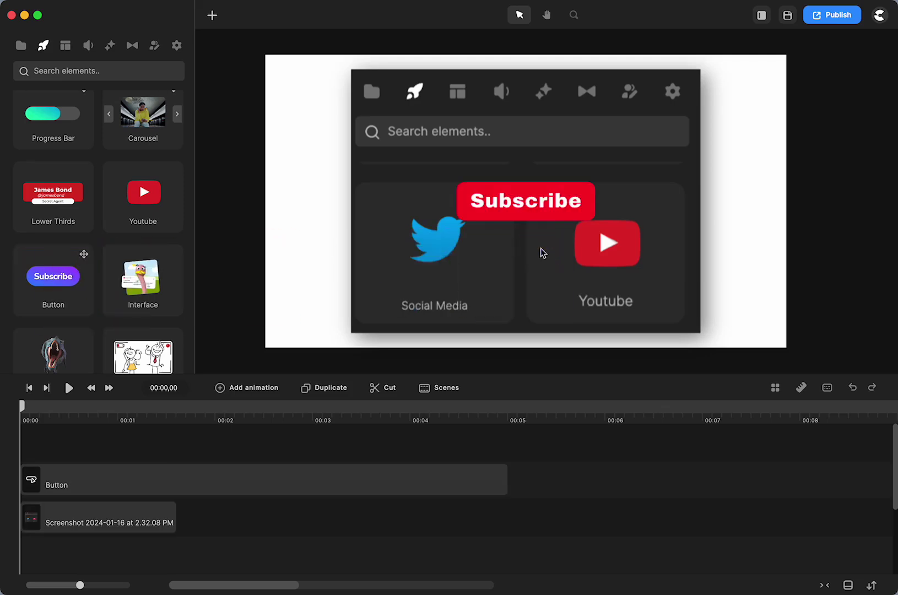
click(522, 206)
key(BackSpace)
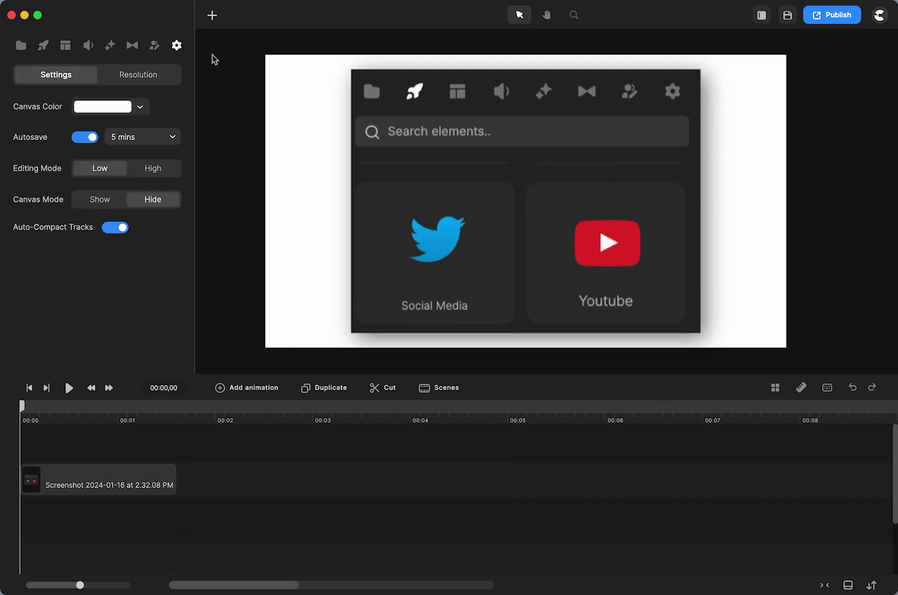
Try out adding the Button element through the timeline, and delete its clip again.
click(43, 46)
drag(83, 254, 62, 438)
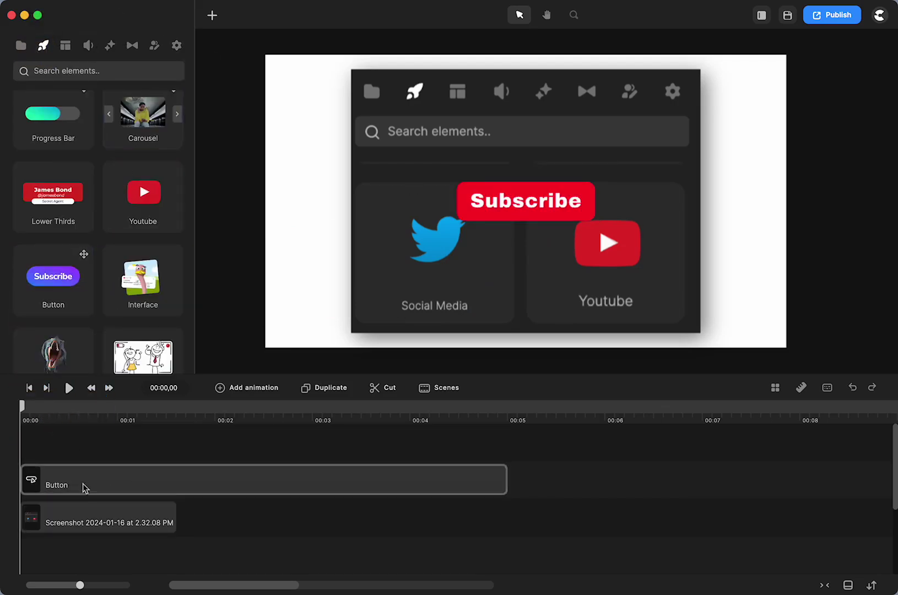
click(153, 486)
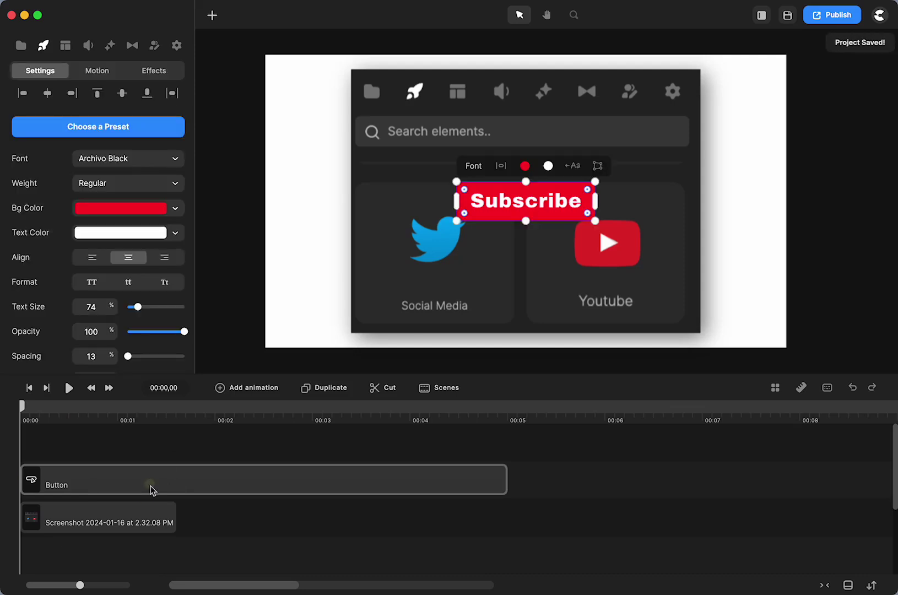
key(Delete)
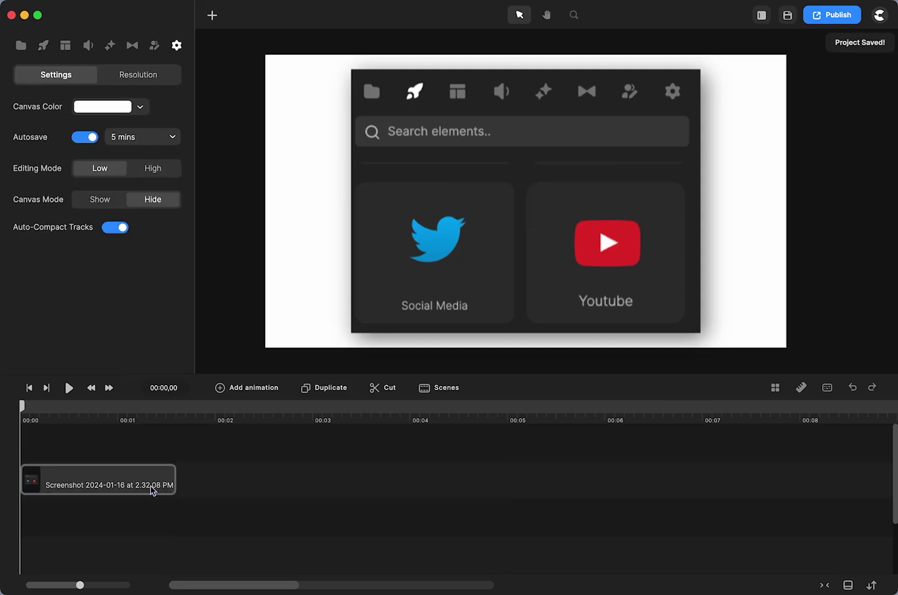
Open the Youtube elements in Studio and filter them by Subscribe, then by Transitions.
click(44, 44)
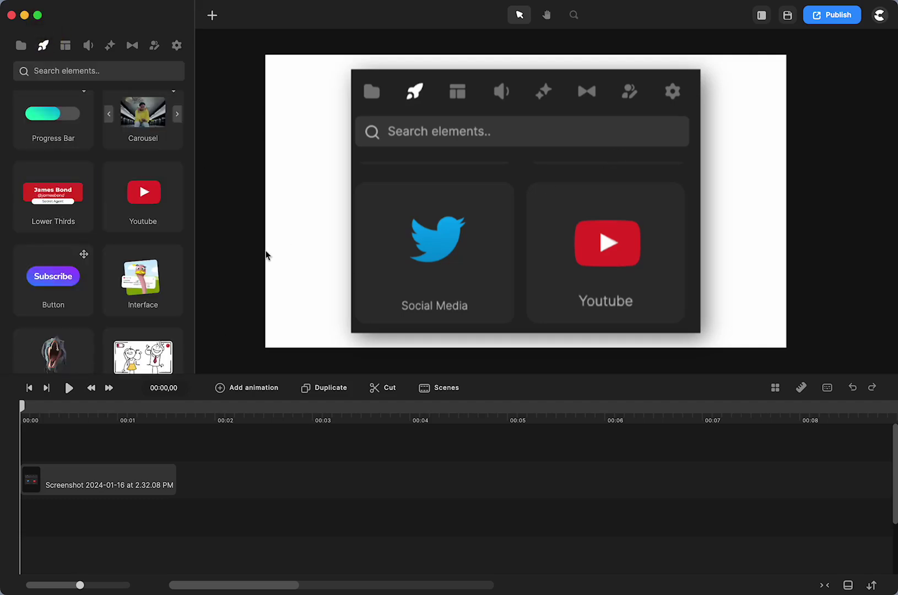
click(145, 201)
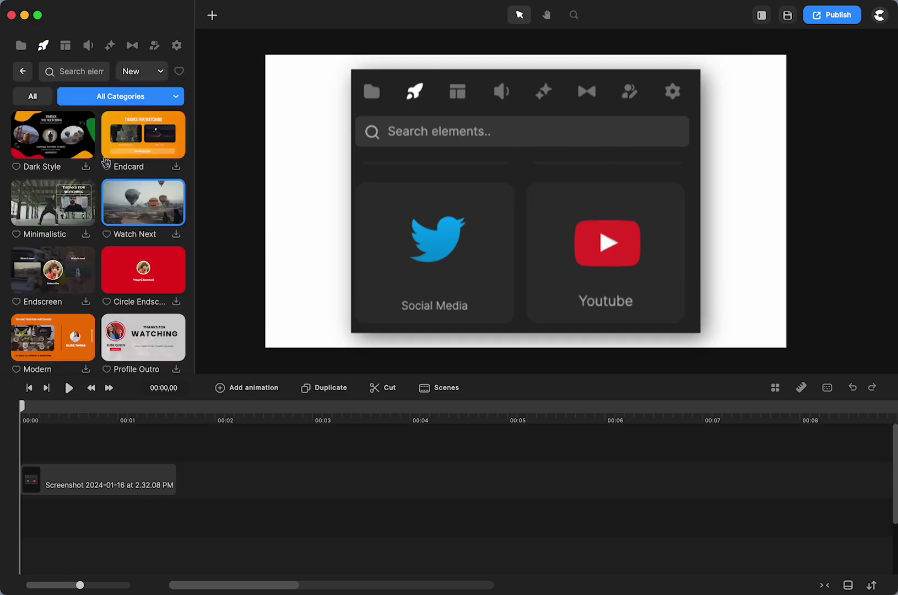
click(129, 99)
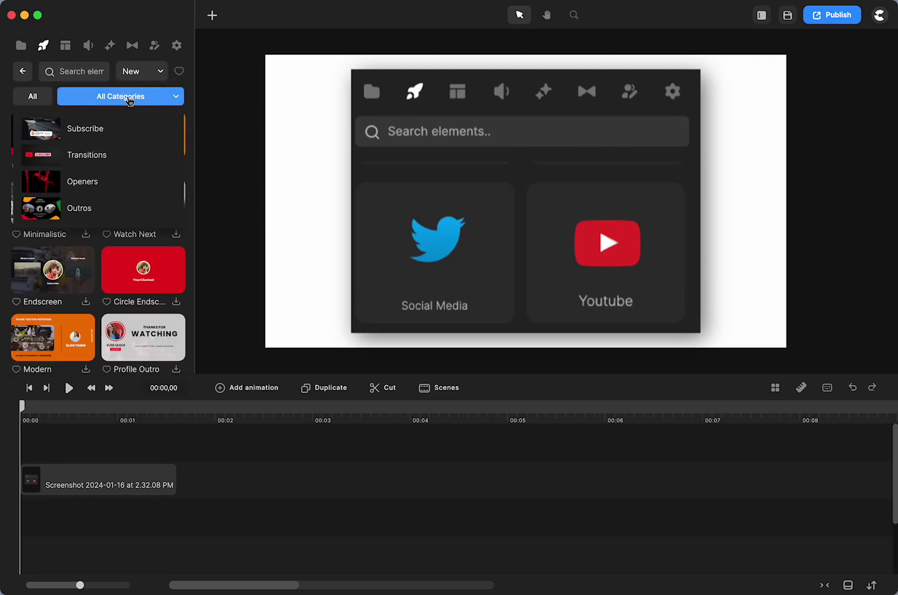
click(88, 129)
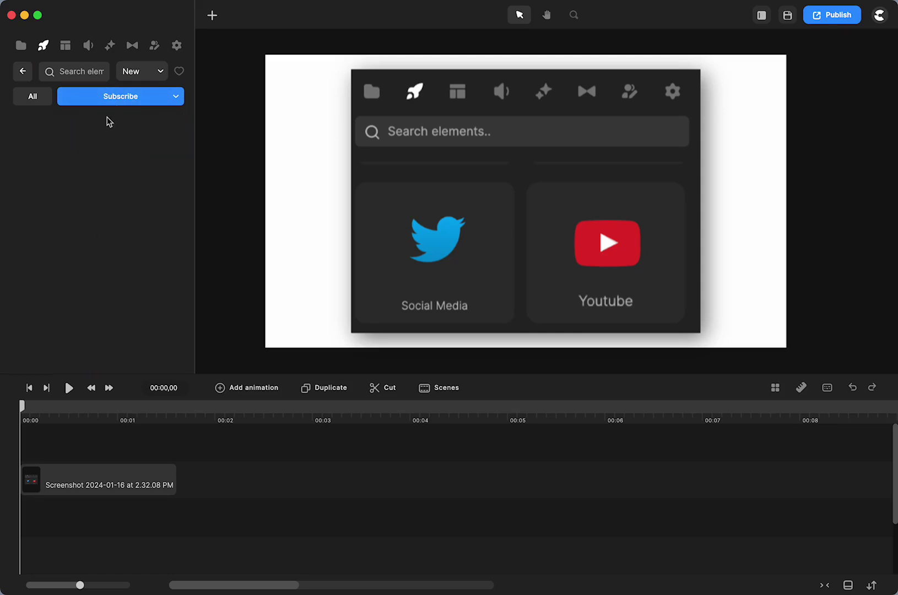
click(103, 100)
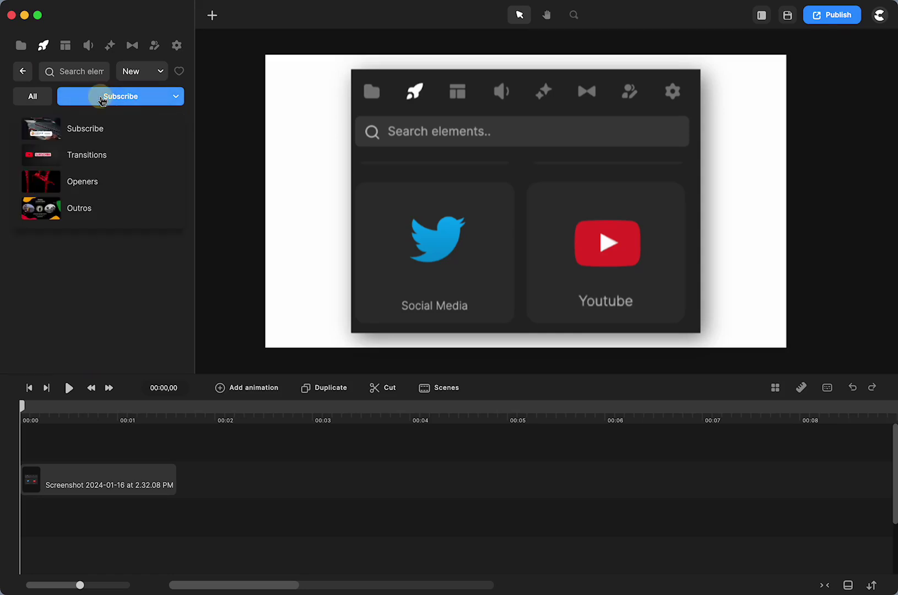
click(89, 158)
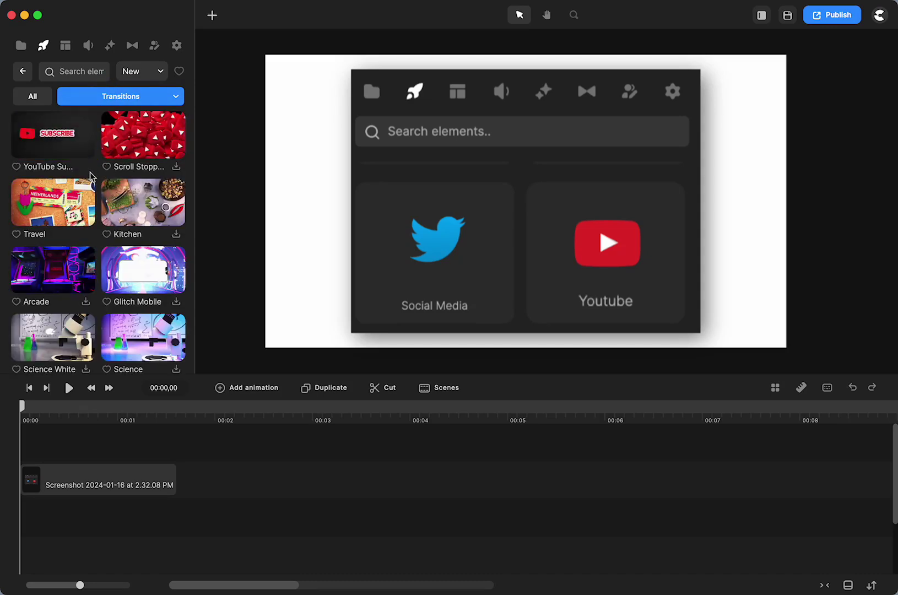
Add the YouTube Subscribe transition video right after the screenshot clip and play it back.
click(178, 413)
drag(58, 154, 502, 252)
key(space)
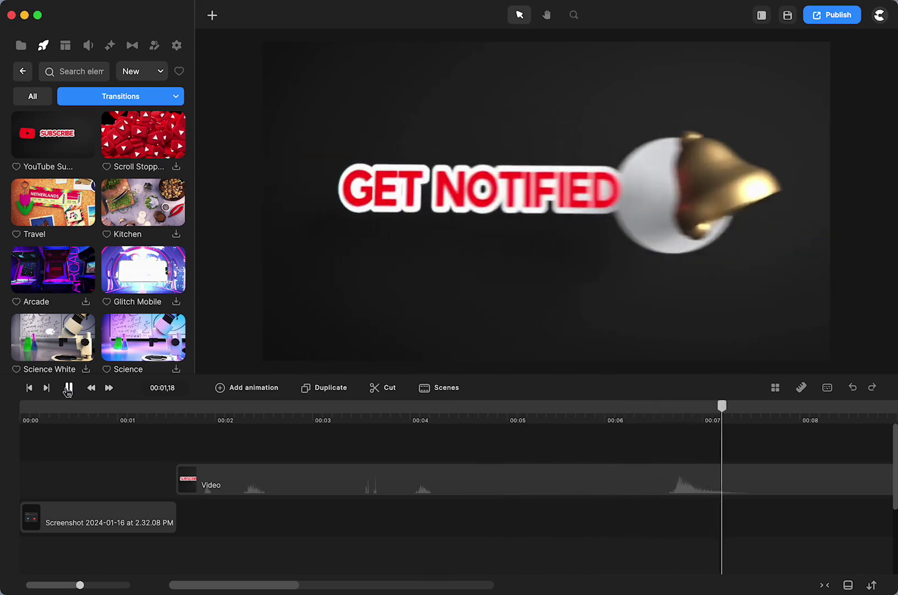
click(68, 388)
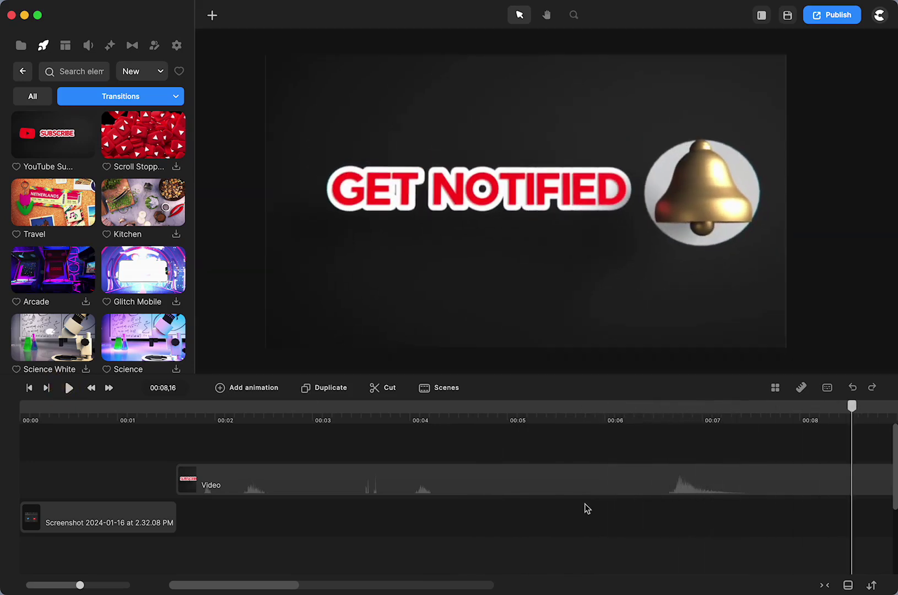
Mute the added transition video by setting its volume to 0%, and play it back from about two seconds.
click(342, 414)
drag(340, 414, 256, 460)
click(256, 491)
click(256, 493)
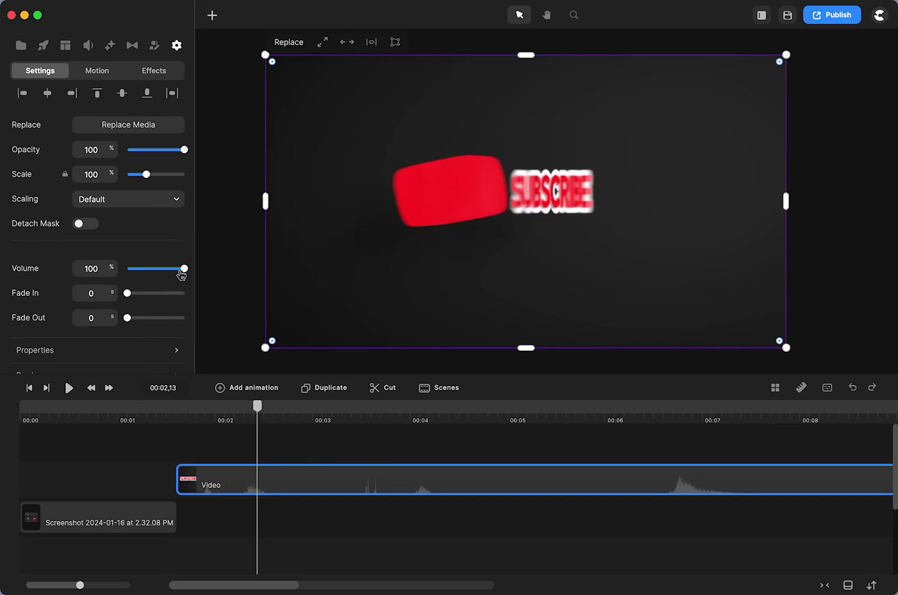
drag(182, 270, 105, 267)
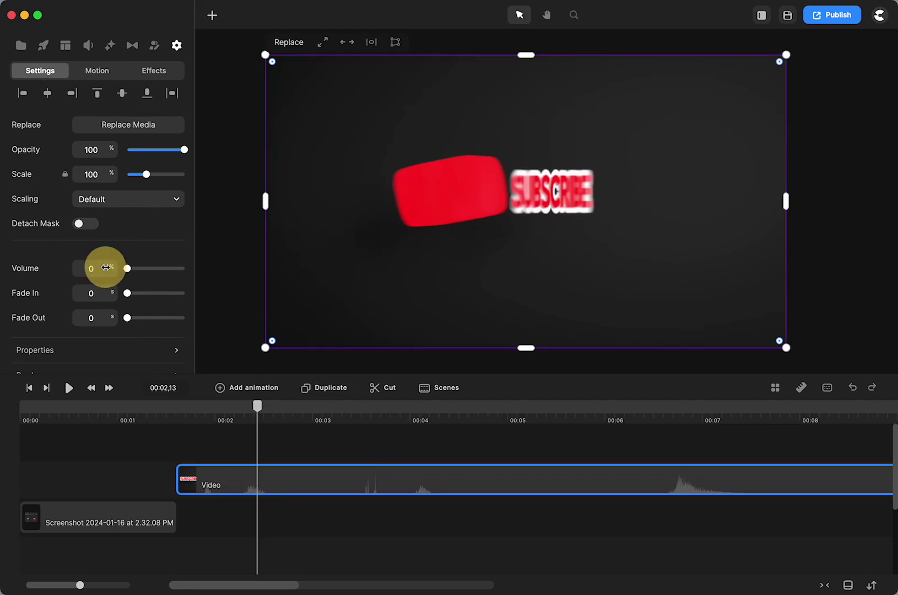
click(68, 388)
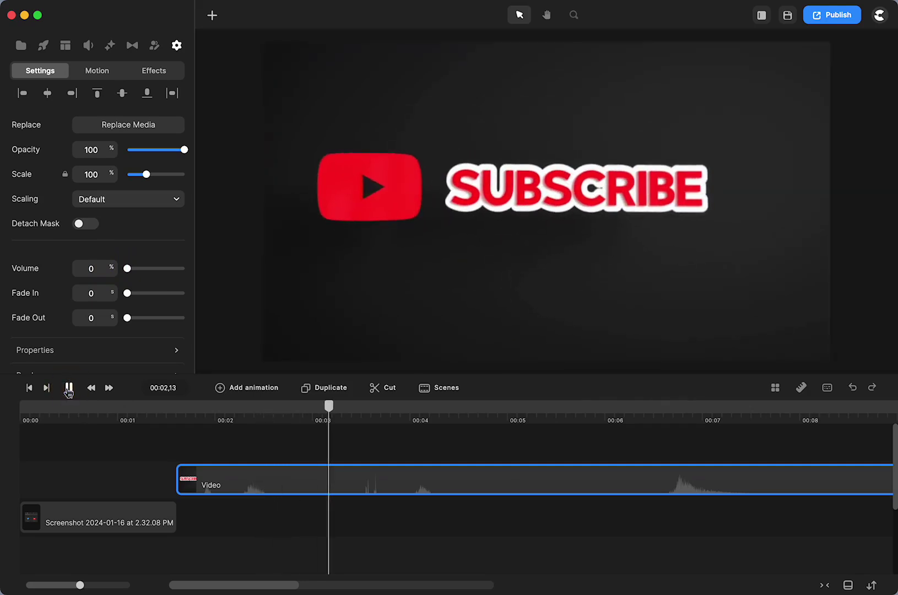
click(68, 388)
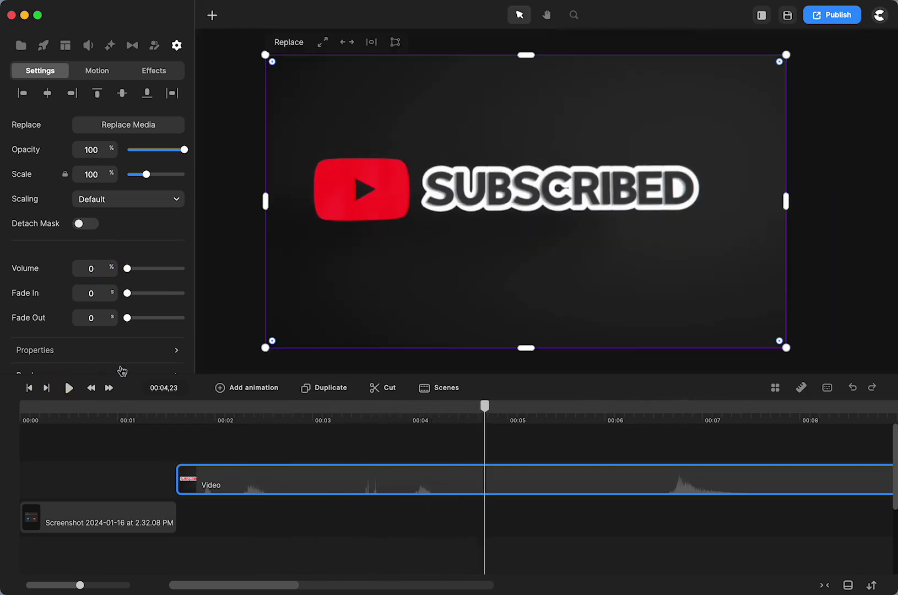
Set the transition video's volume to 39% and play back the rest of it.
drag(129, 269, 151, 269)
click(69, 388)
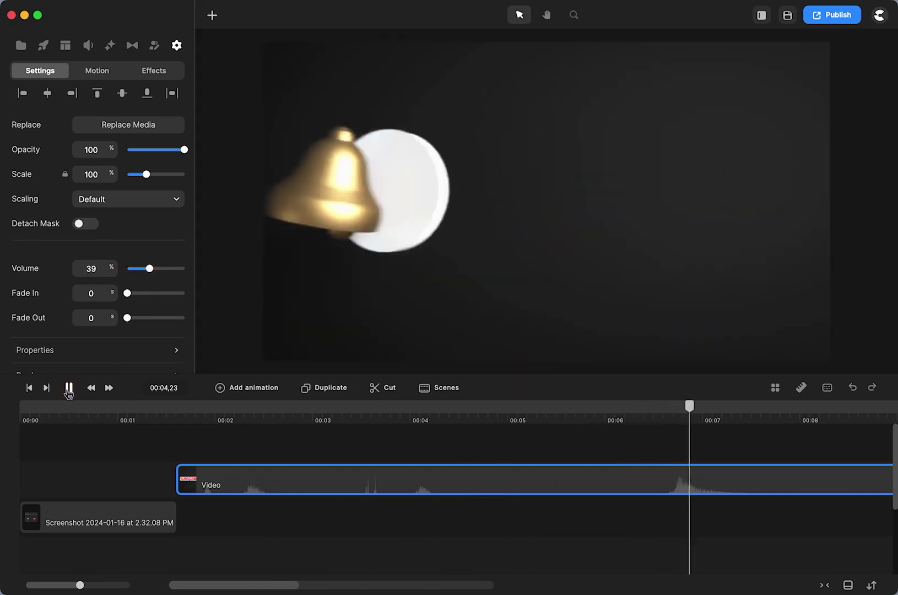
click(69, 389)
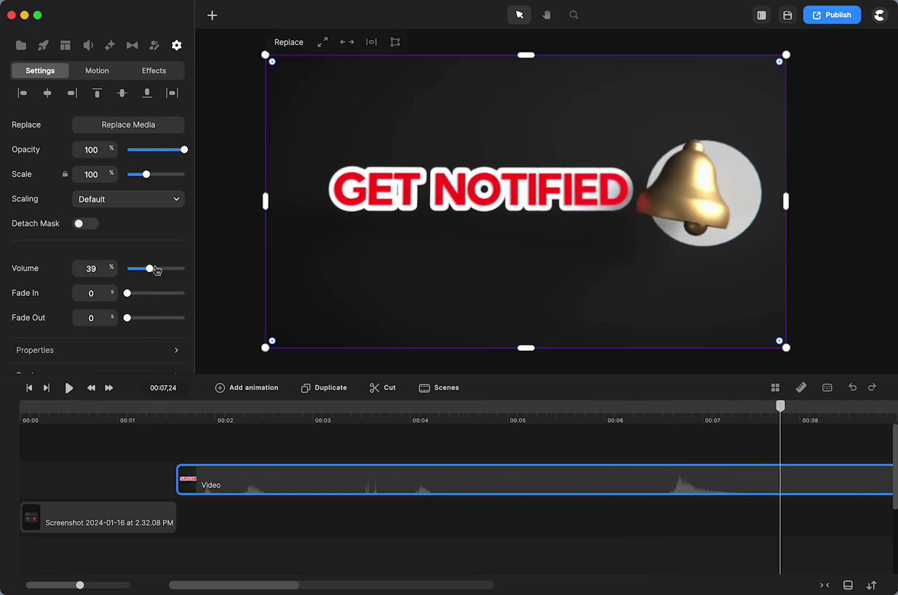
Delete the transition video and place the playhead at the end of the screenshot clip.
drag(147, 270, 242, 271)
click(180, 406)
key(Delete)
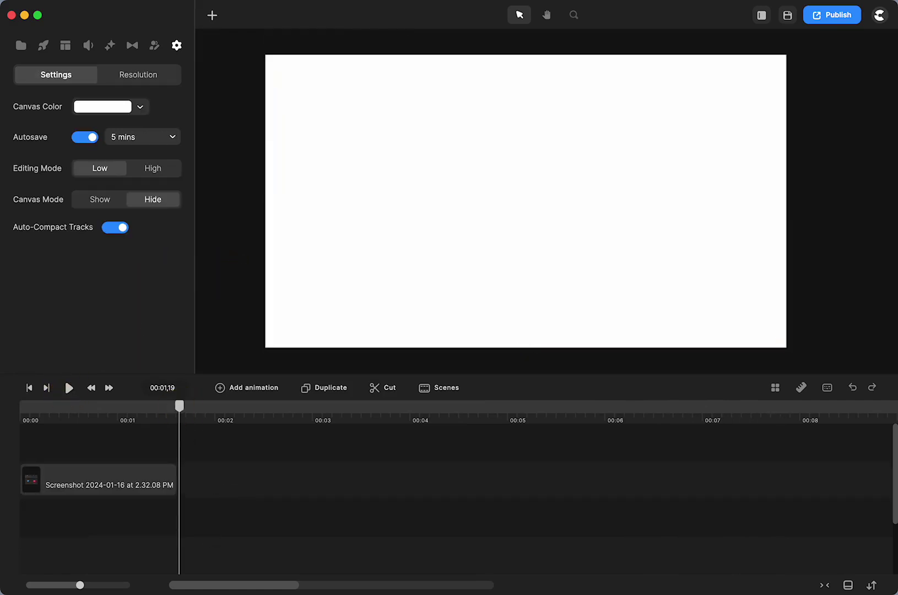
Filter the Youtube elements by the Subscribe category and widen the element library to enlarge the previews.
click(43, 46)
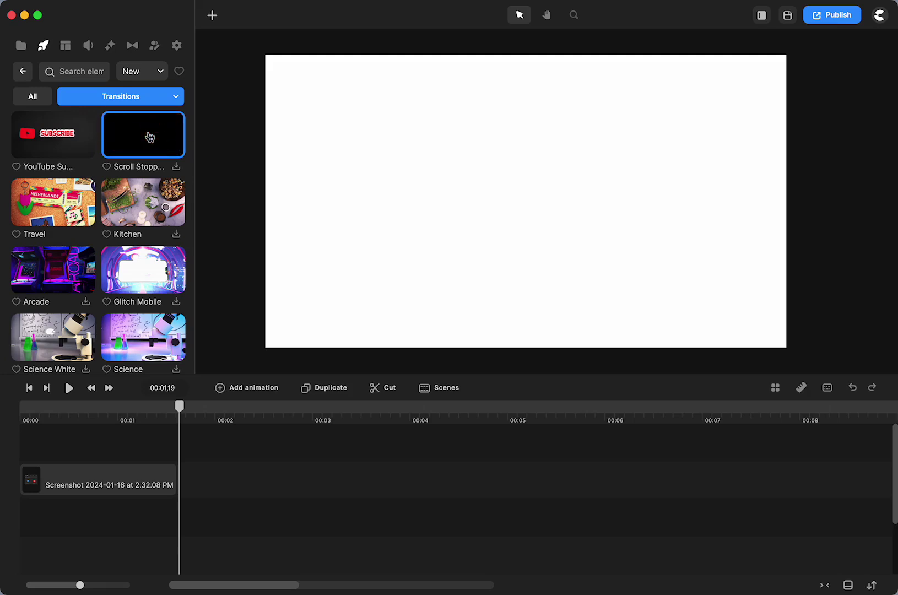
scroll(150, 136, down, 3)
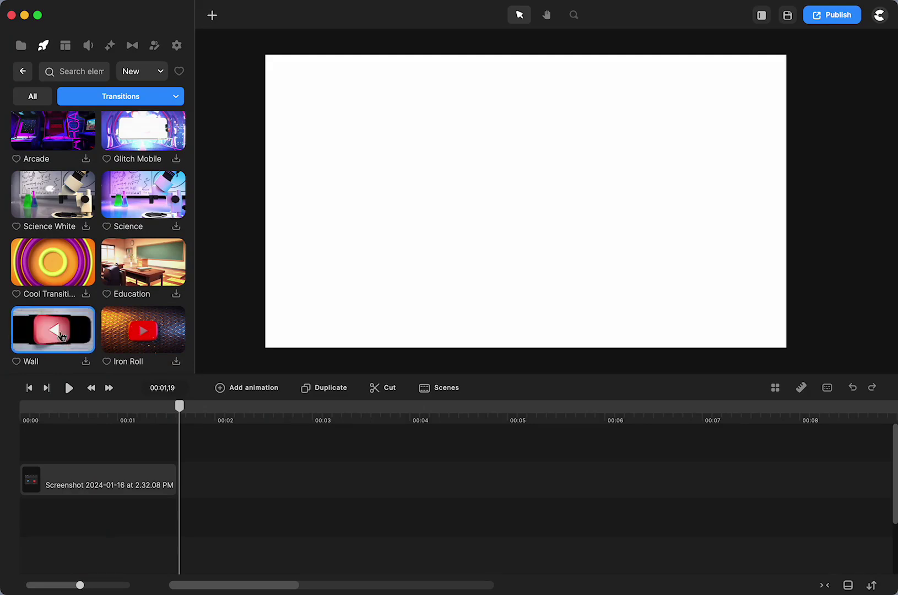
click(140, 96)
click(109, 128)
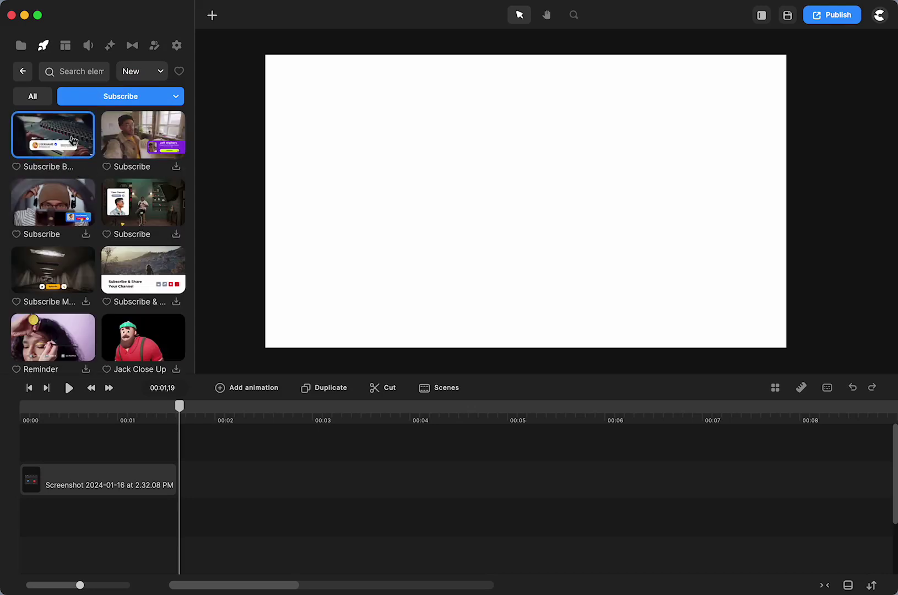
drag(194, 189, 462, 218)
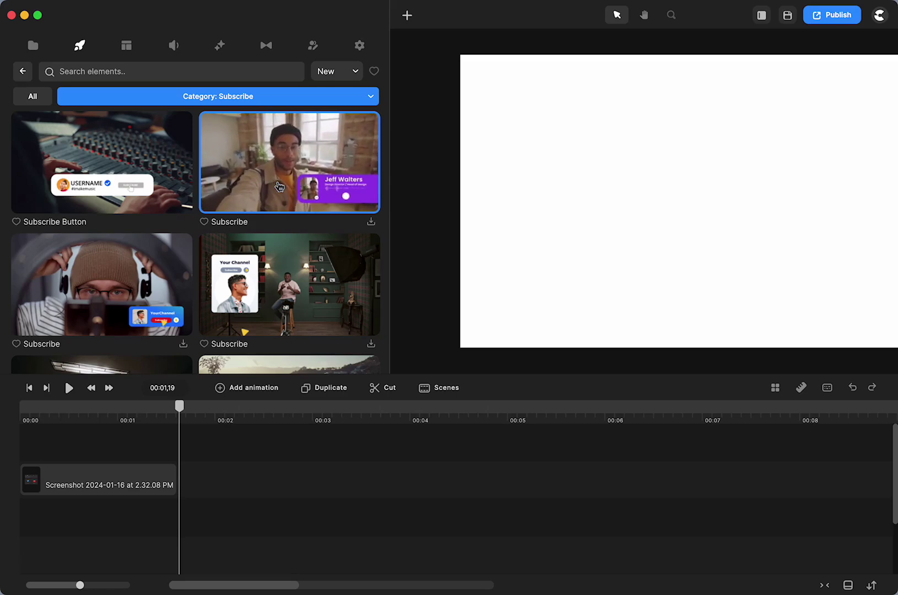
scroll(280, 186, down, 1)
scroll(279, 186, up, 1)
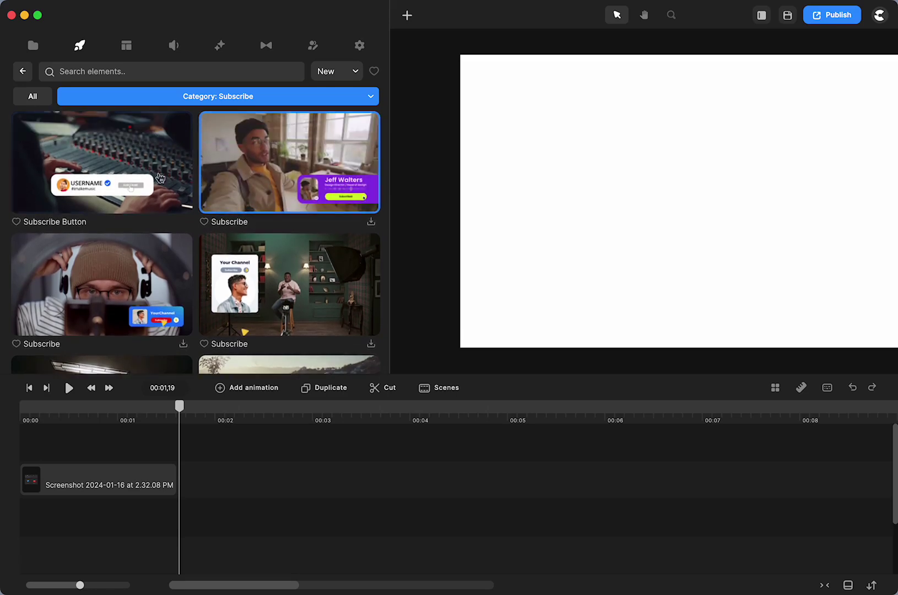
Add the Subscribe Button template to the canvas at the playhead, after the screenshot clip.
drag(185, 182, 613, 231)
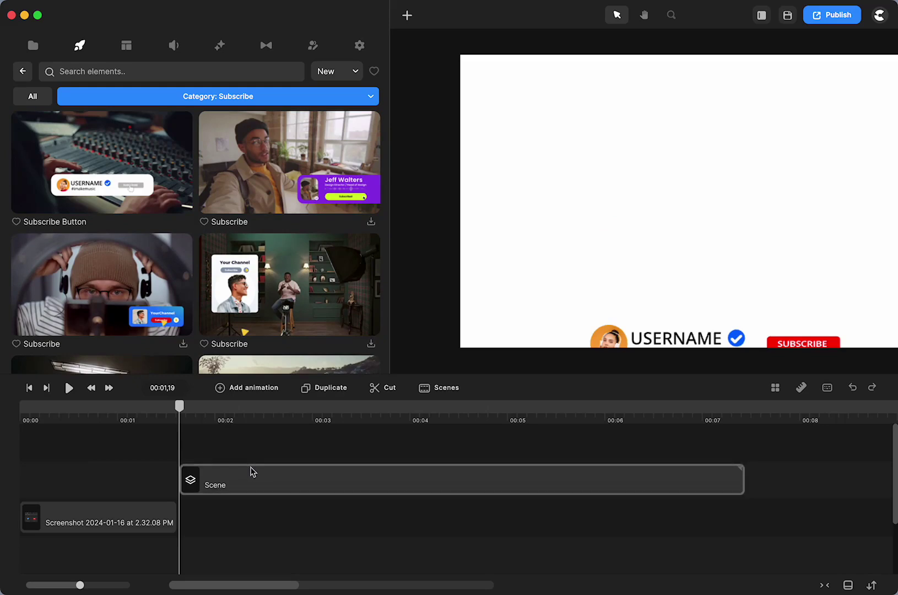
click(250, 442)
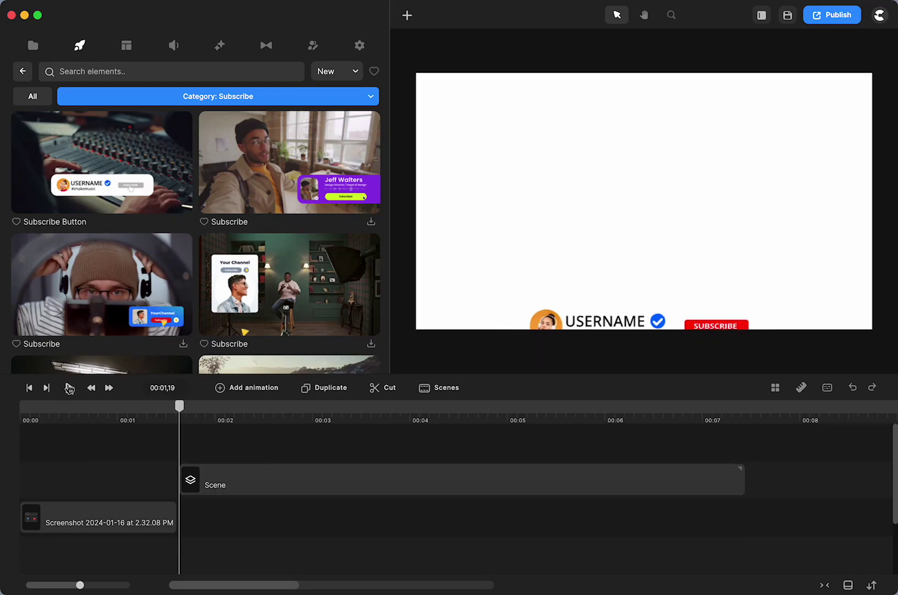
Play back the subscribe button animation and return the playhead to 00:01,21, near the start of the scene.
click(69, 388)
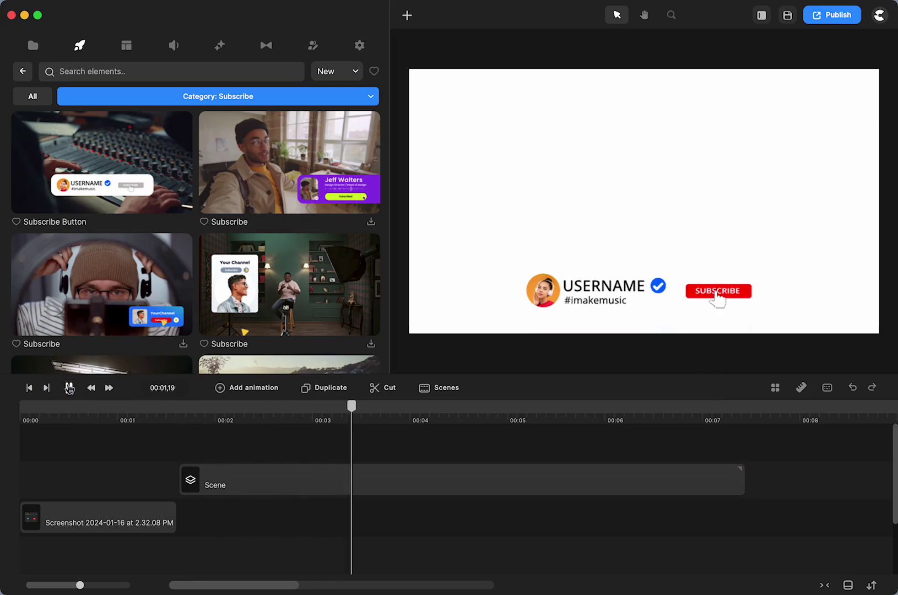
click(69, 388)
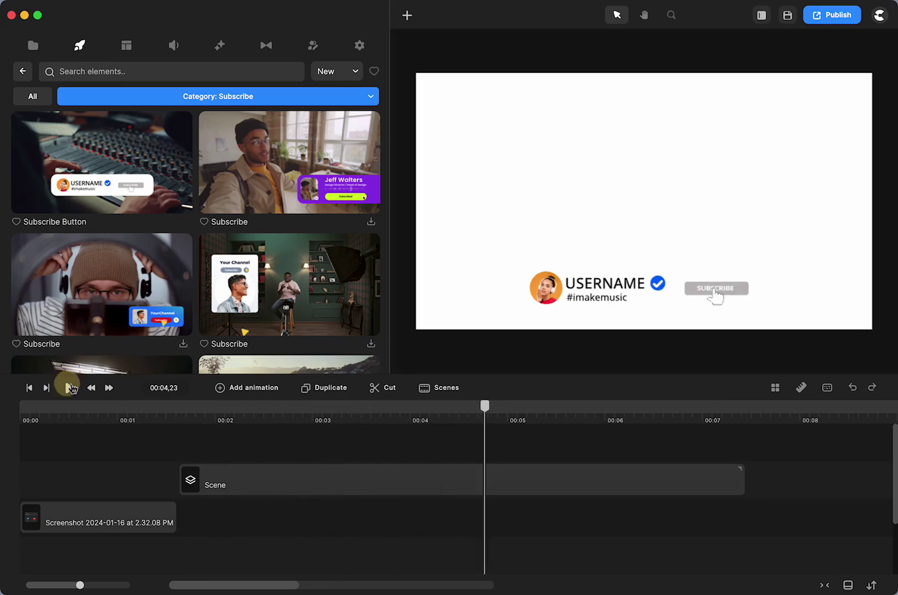
drag(483, 412, 183, 454)
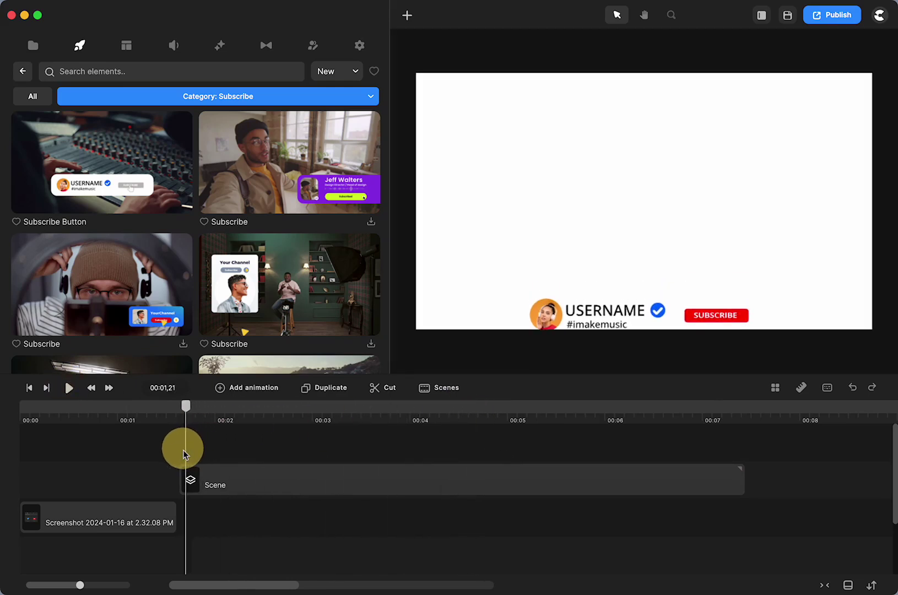
Move the subscribe button scene into the lower-left corner of the canvas and deselect it.
click(442, 471)
click(614, 301)
drag(615, 305, 518, 297)
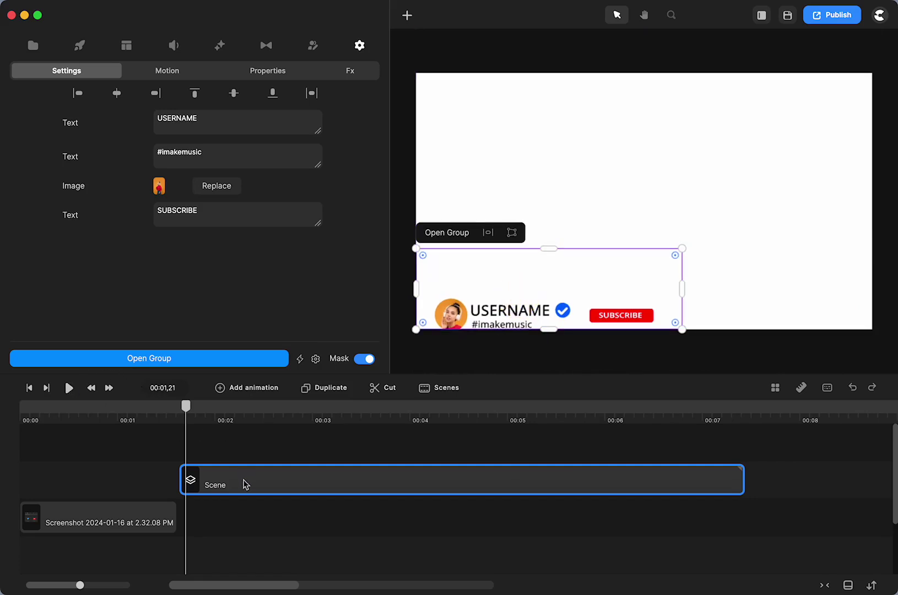
click(328, 550)
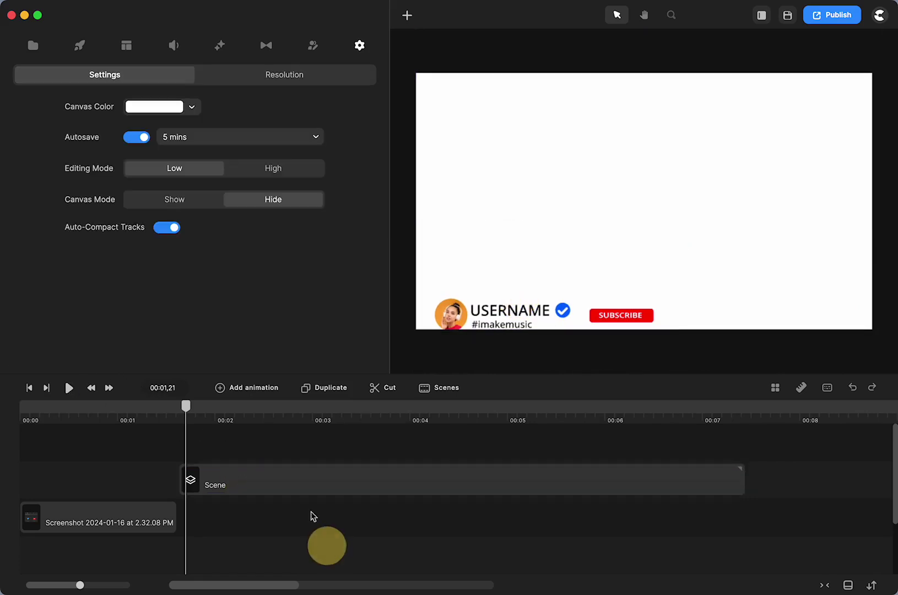
Replace the scene's USERNAME and #imakemusic texts with the channel name and its hashtag, and move the scene near the canvas centre.
click(267, 489)
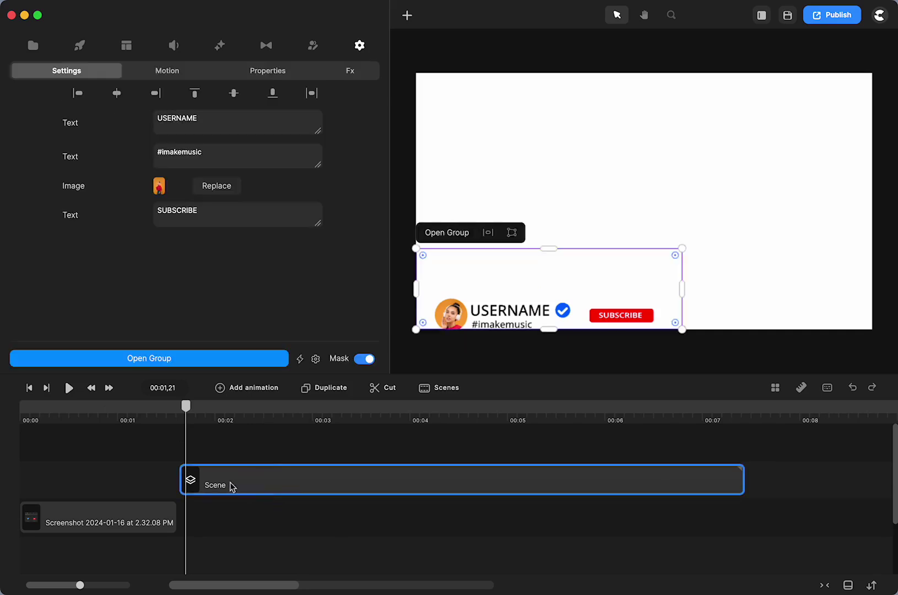
double_click(181, 120)
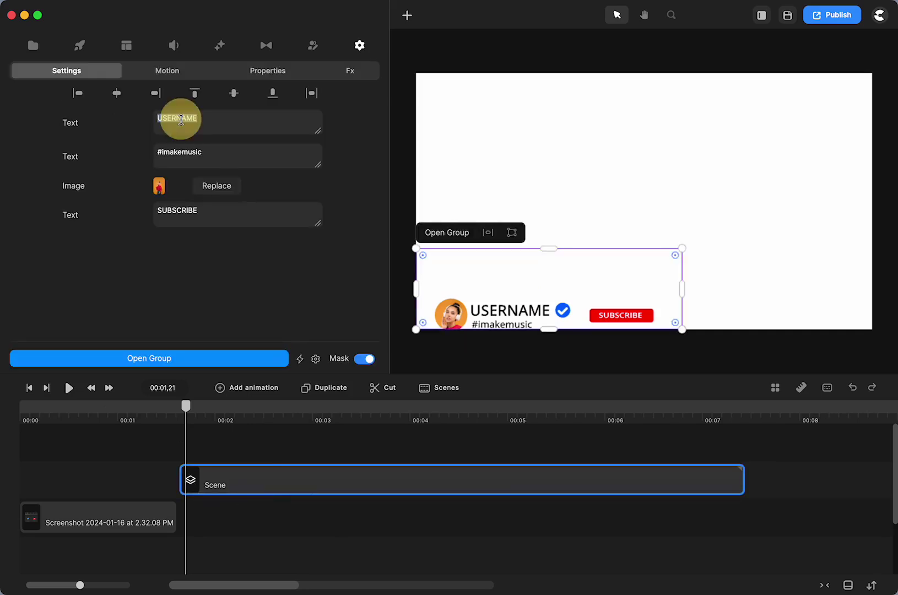
text(crea)
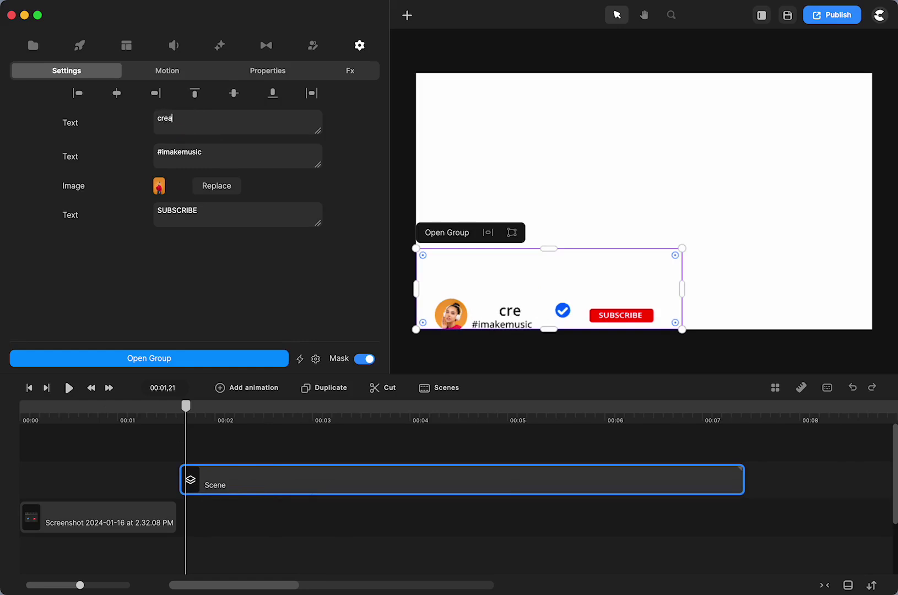
text(tedbymaureen)
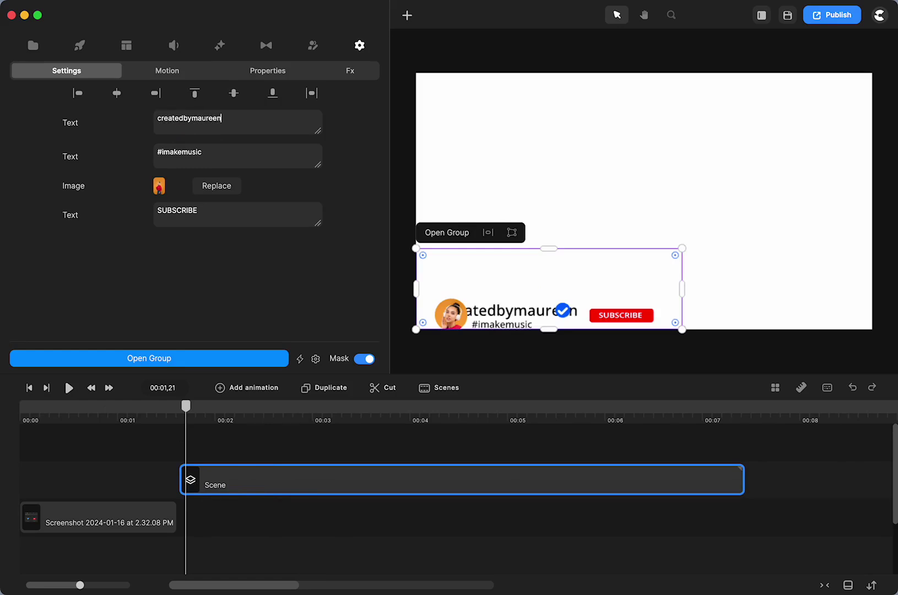
double_click(178, 159)
text(createdb)
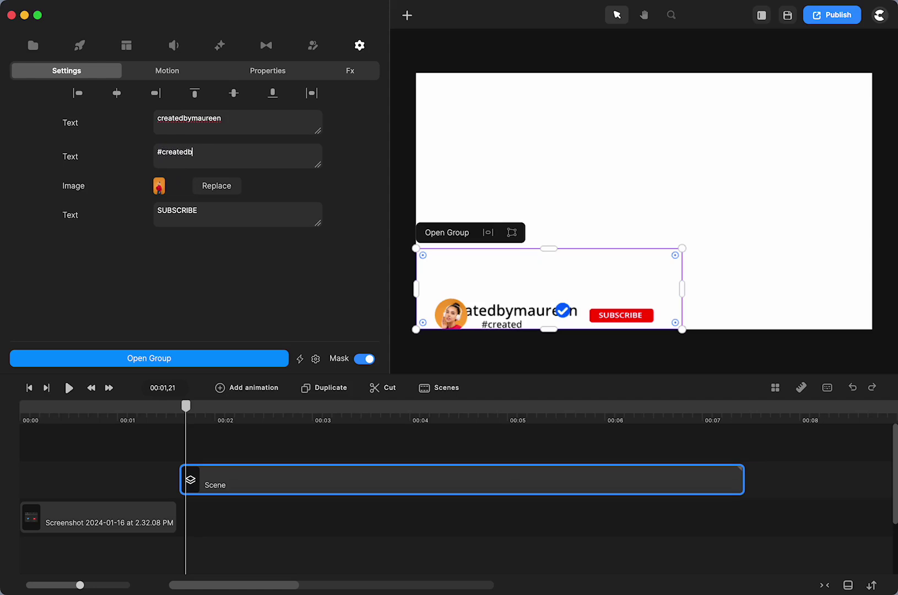
text(ymaureen)
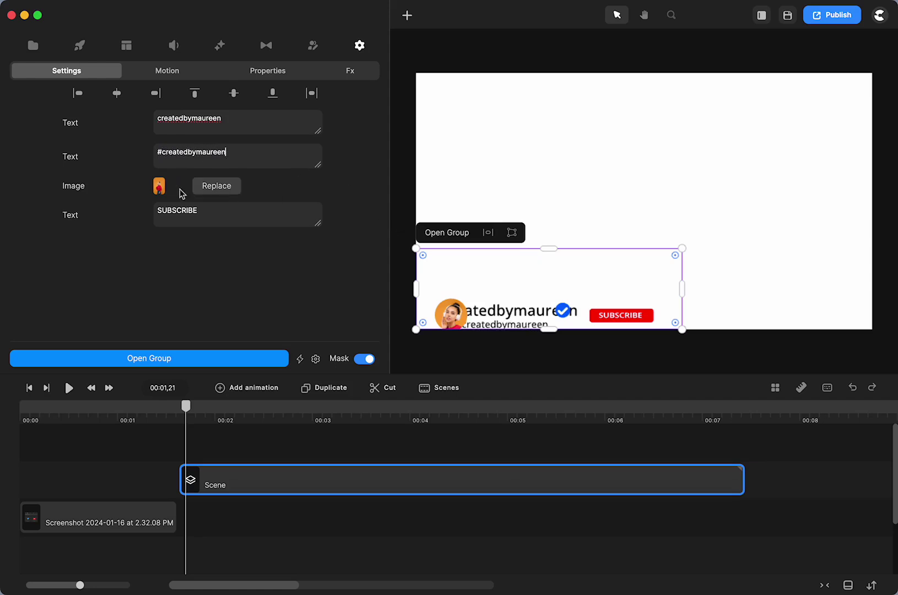
drag(529, 306, 545, 210)
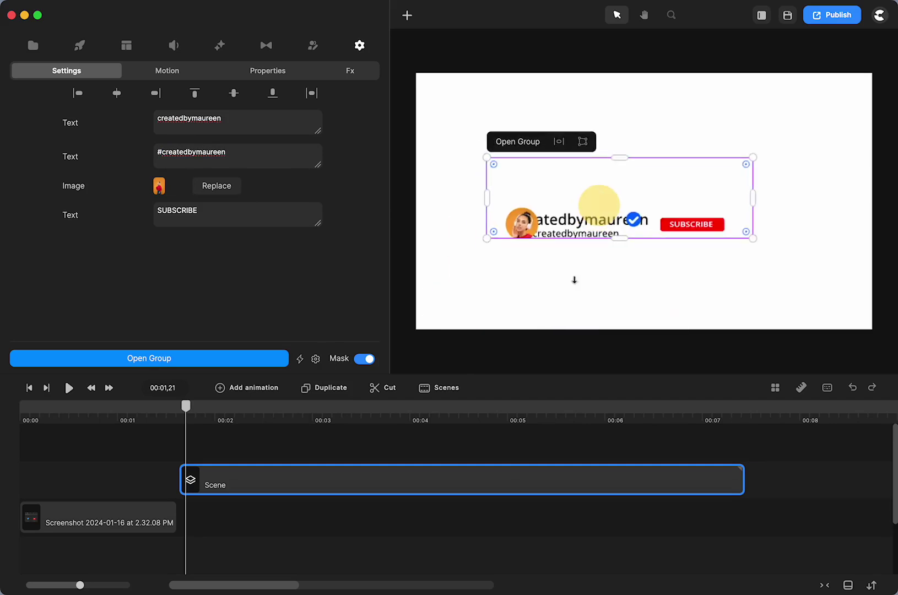
click(573, 321)
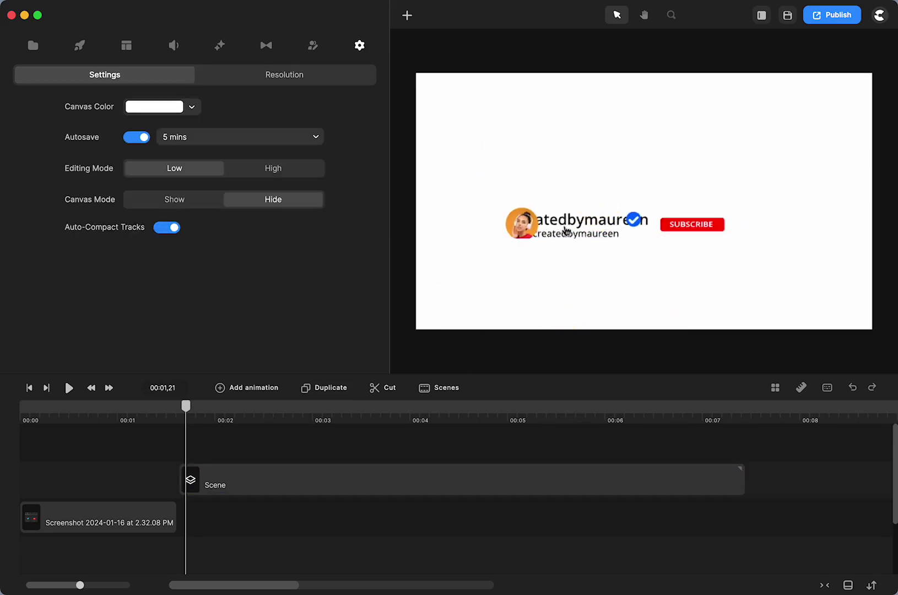
Open the subscribe button's Scene group from the main timeline for editing.
double_click(337, 480)
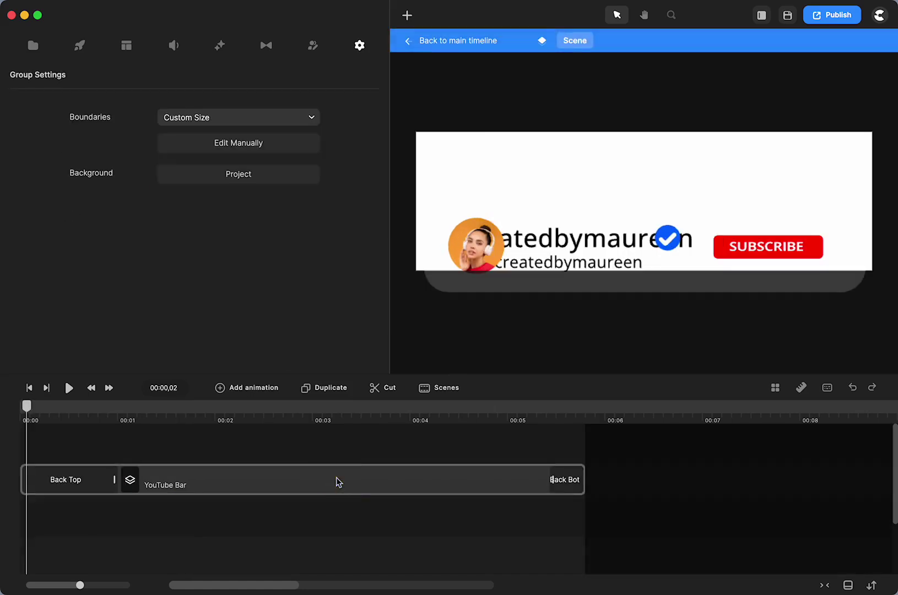
click(479, 40)
click(268, 490)
right_click(268, 491)
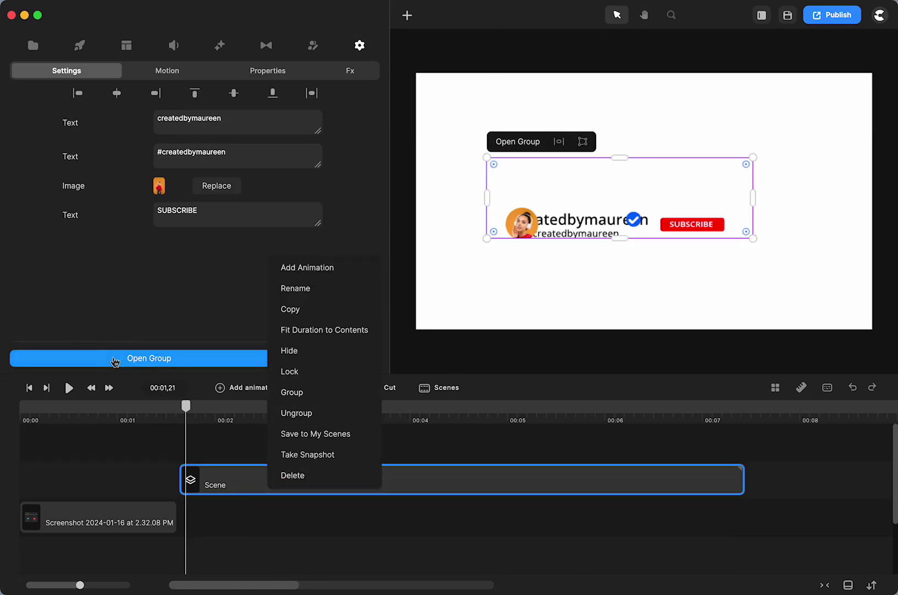
click(518, 142)
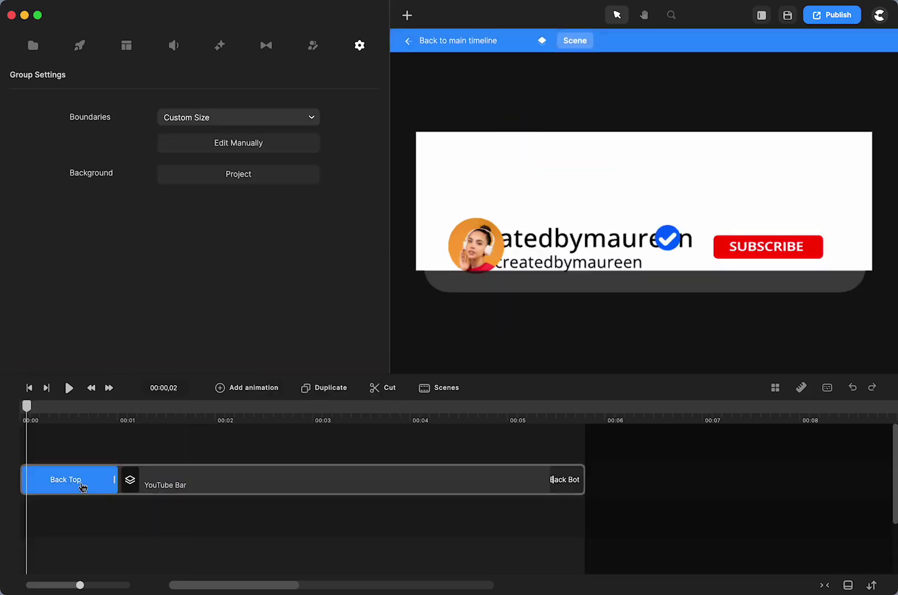
Shift the hashtag text slightly to the left through the YouTube Bar's text position setting.
click(224, 483)
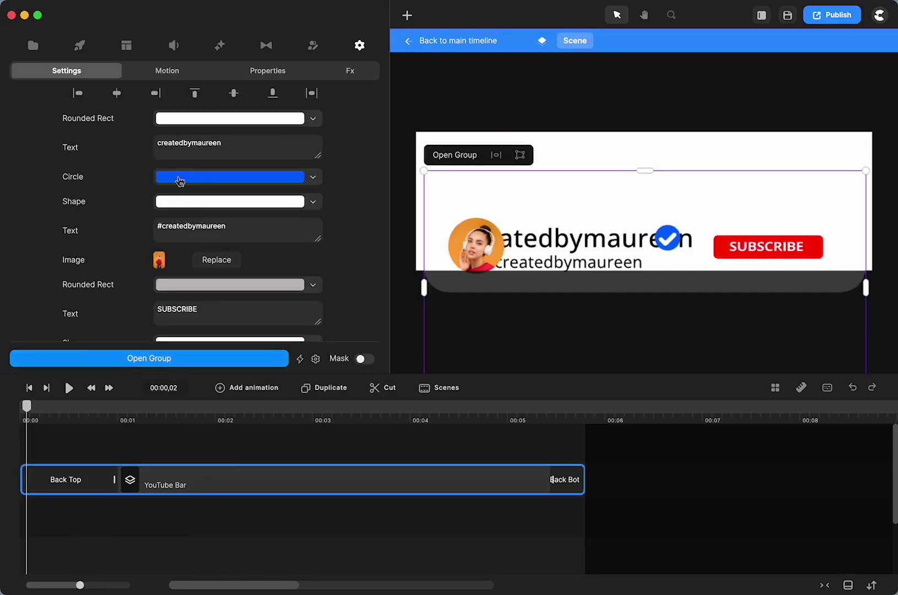
scroll(180, 182, down, 2)
click(69, 213)
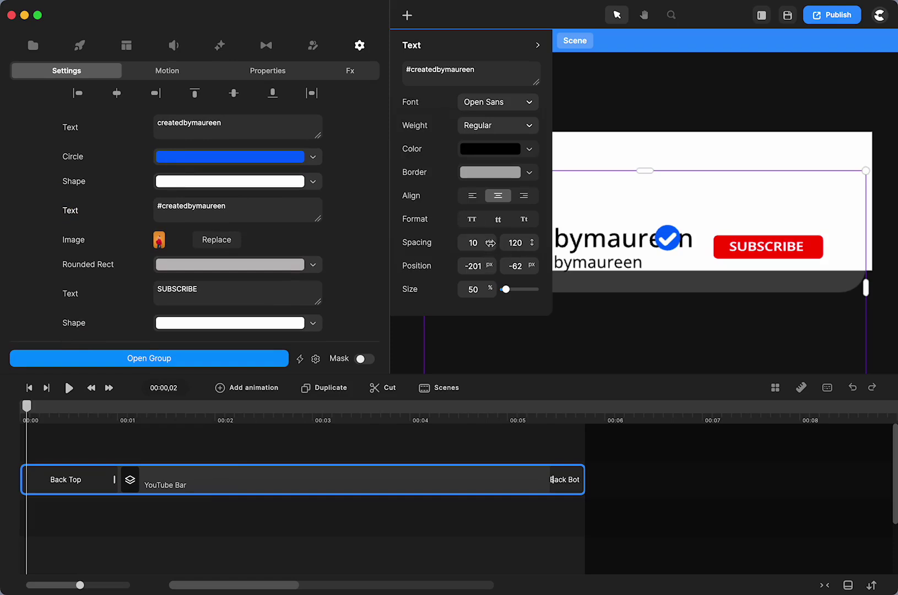
mouse_move(490, 265)
mouse_down()
mouse_move(481, 267)
mouse_move(500, 269)
mouse_move(480, 266)
mouse_move(489, 268)
mouse_up()
Open the YouTube Bar group and move the hashtag text slightly right and up on the canvas.
double_click(372, 480)
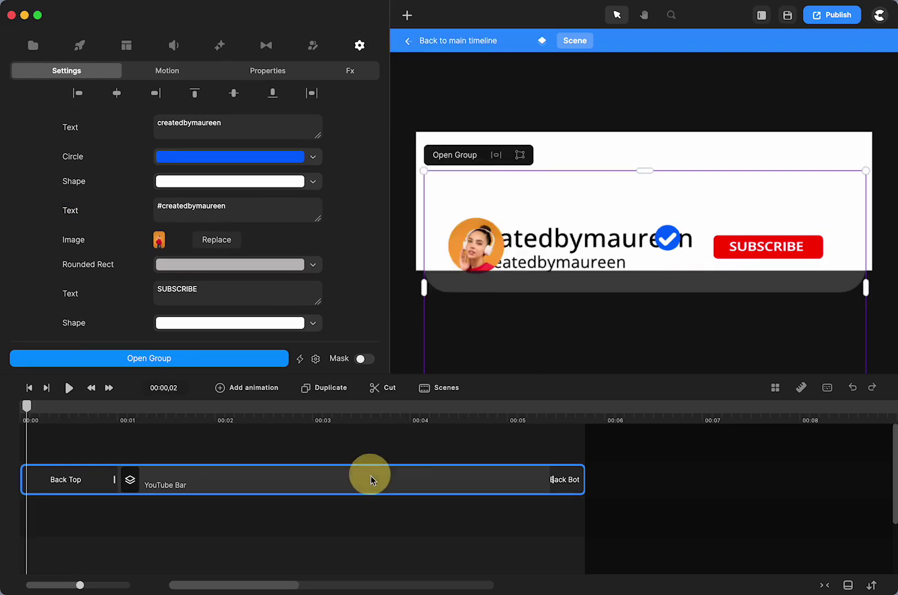
click(548, 178)
drag(548, 178, 567, 171)
Reduce the scale of the channel name text in the YouTube Bar to 59%.
click(469, 160)
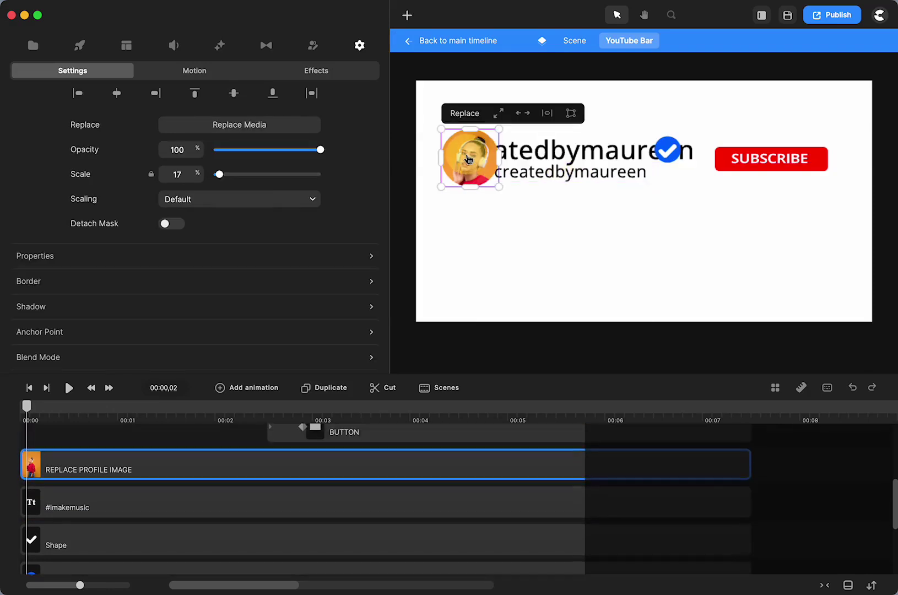
click(569, 152)
double_click(567, 150)
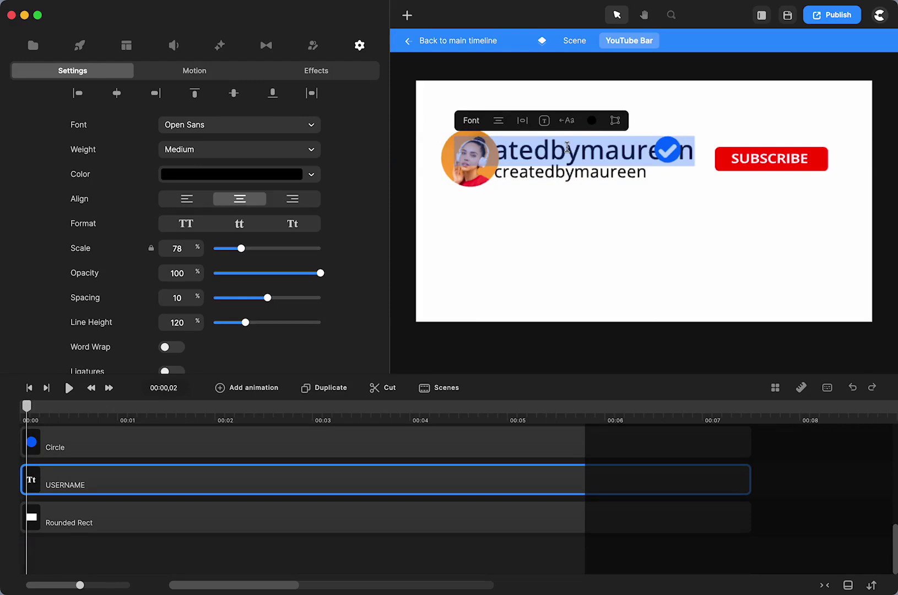
scroll(244, 323, down, 1)
scroll(245, 323, up, 1)
drag(241, 248, 234, 248)
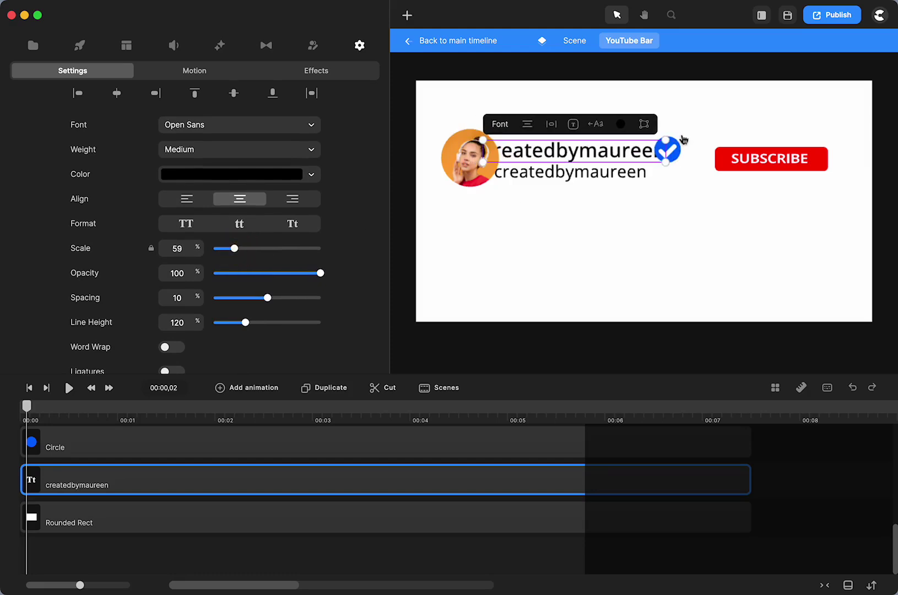
Select the verification badge's checkmark shape and blue circle together and move them right, clear of the channel name.
click(697, 194)
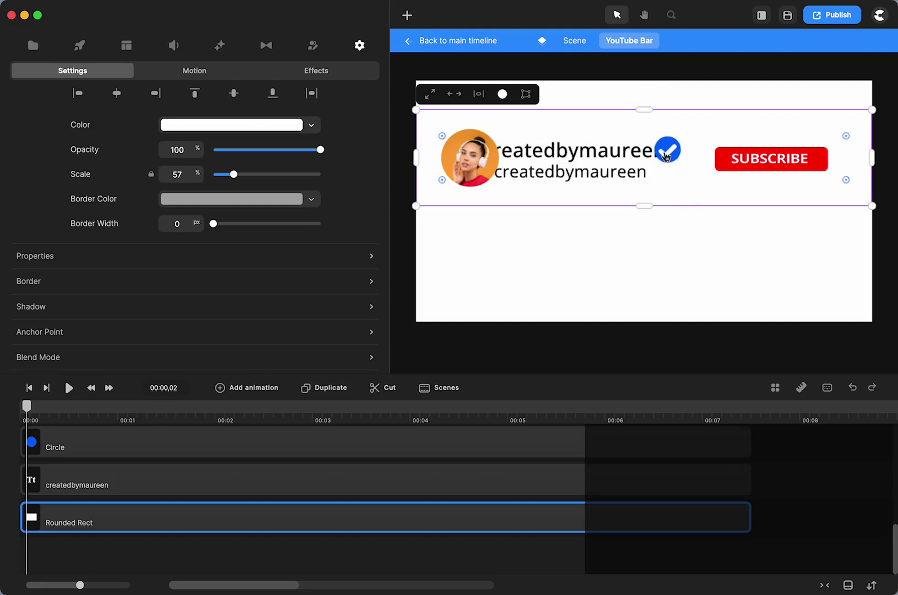
click(668, 152)
drag(672, 150, 665, 152)
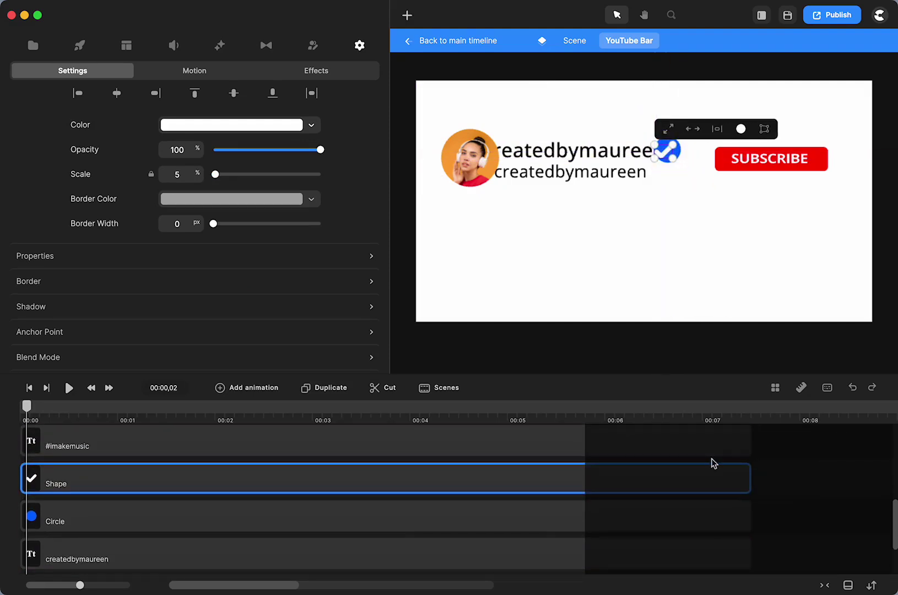
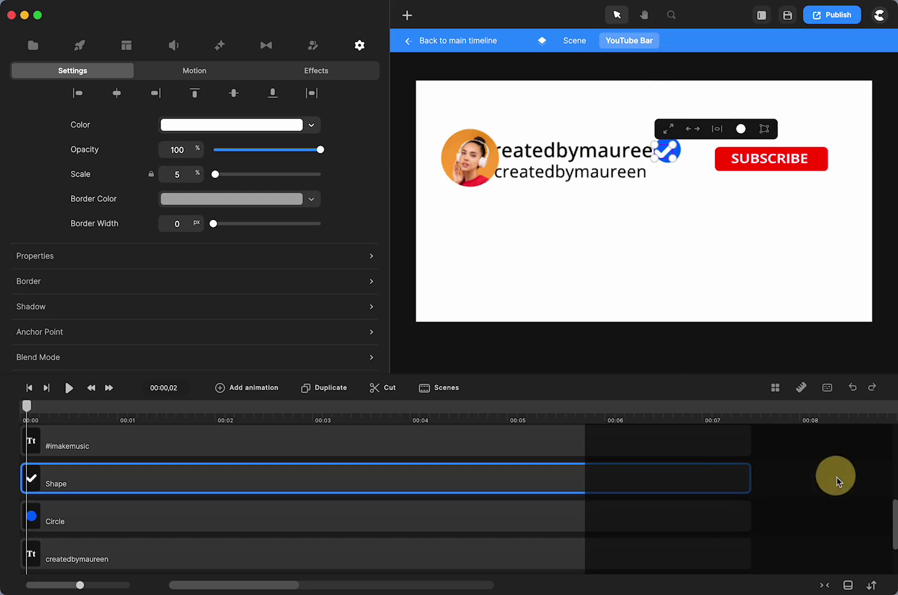
click(677, 560)
scroll(676, 561, down, 2)
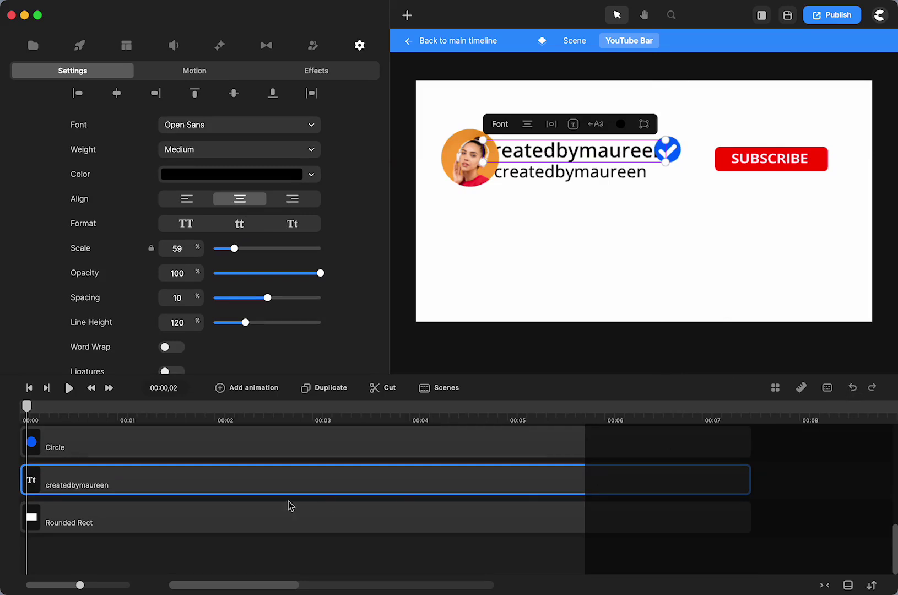
click(183, 454)
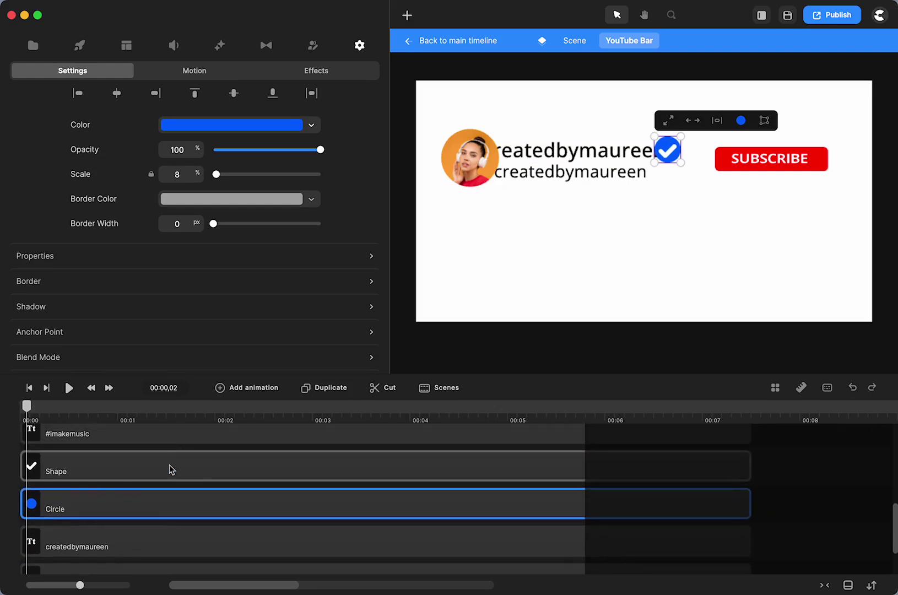
shift+click(171, 469)
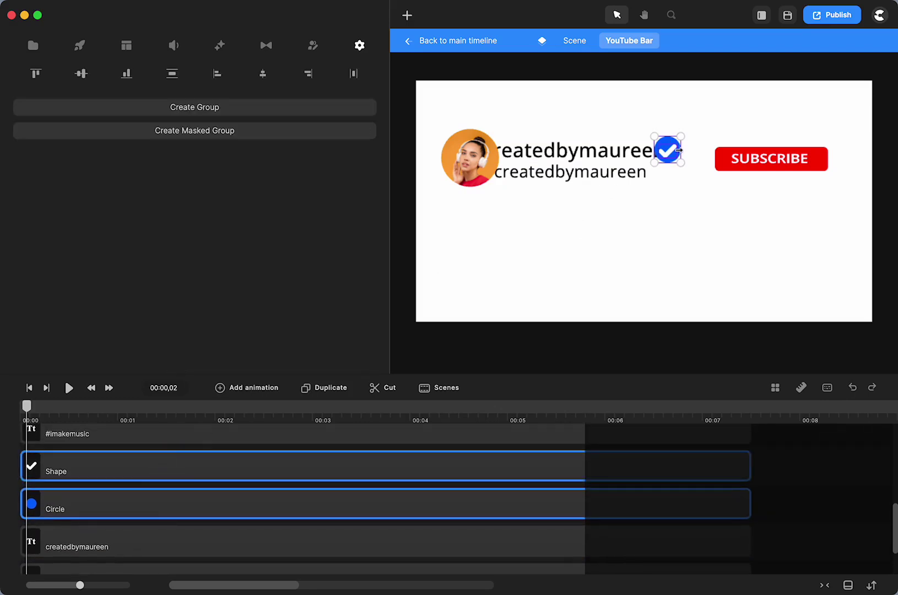
drag(671, 154, 683, 154)
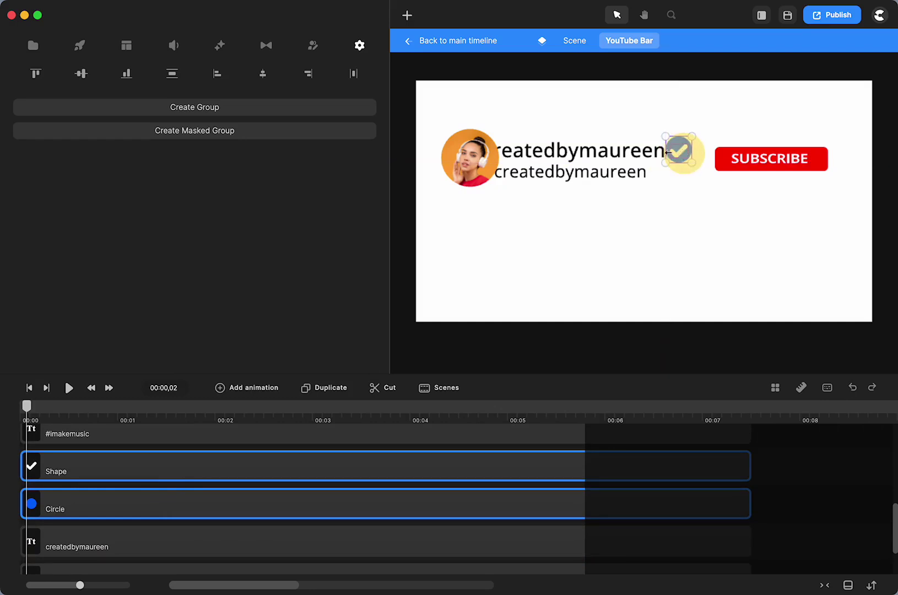
Replace the profile image with the Bobble Heads screenshot from the project media and return to the main timeline.
click(471, 170)
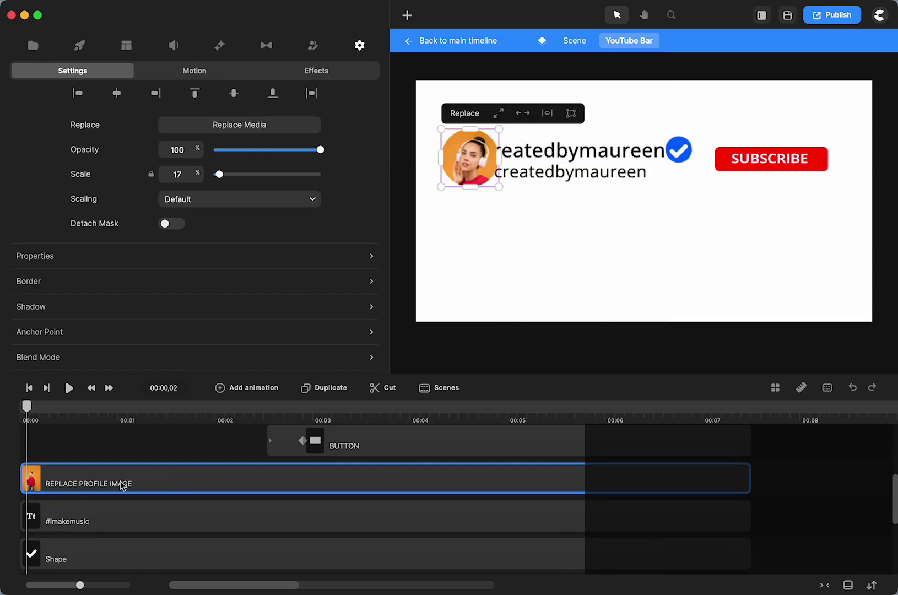
click(257, 122)
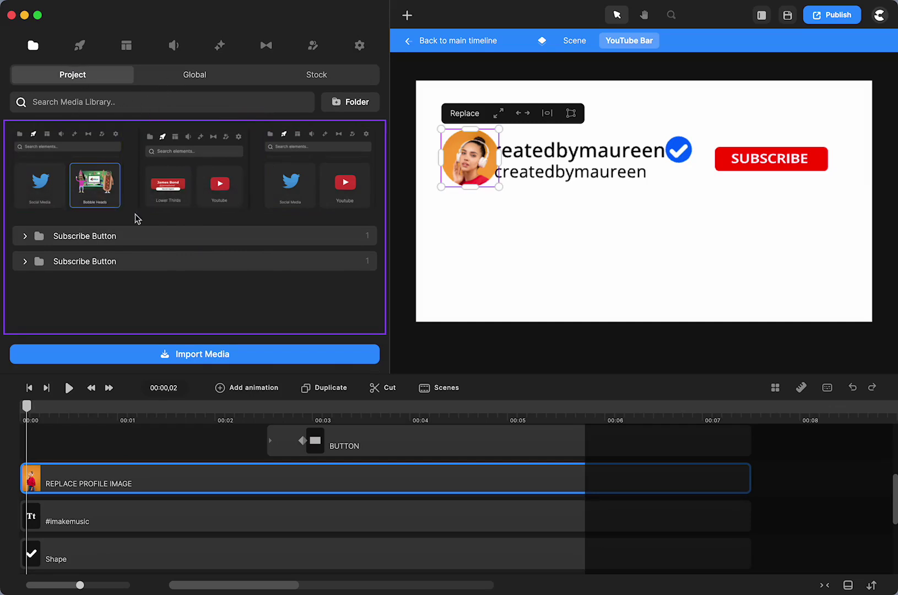
click(53, 192)
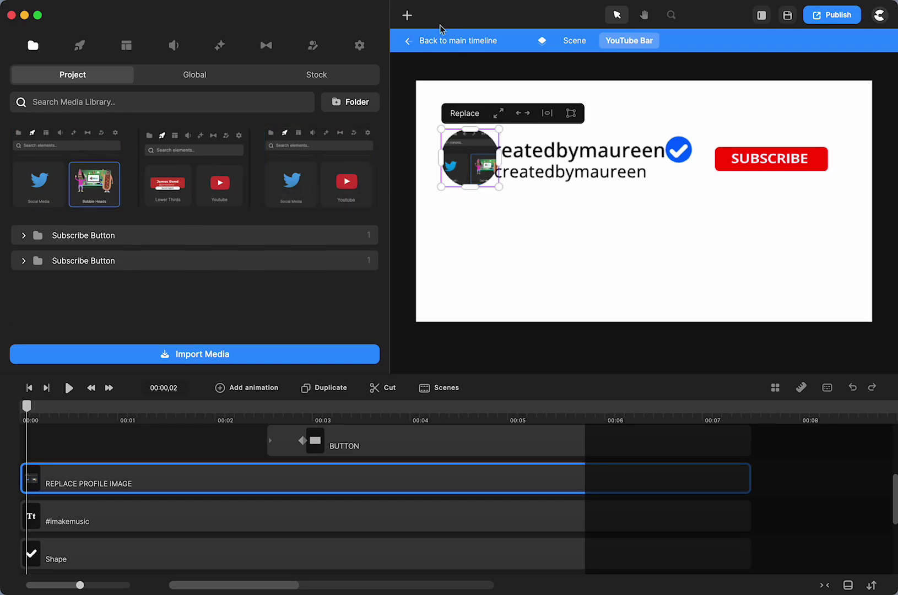
click(431, 41)
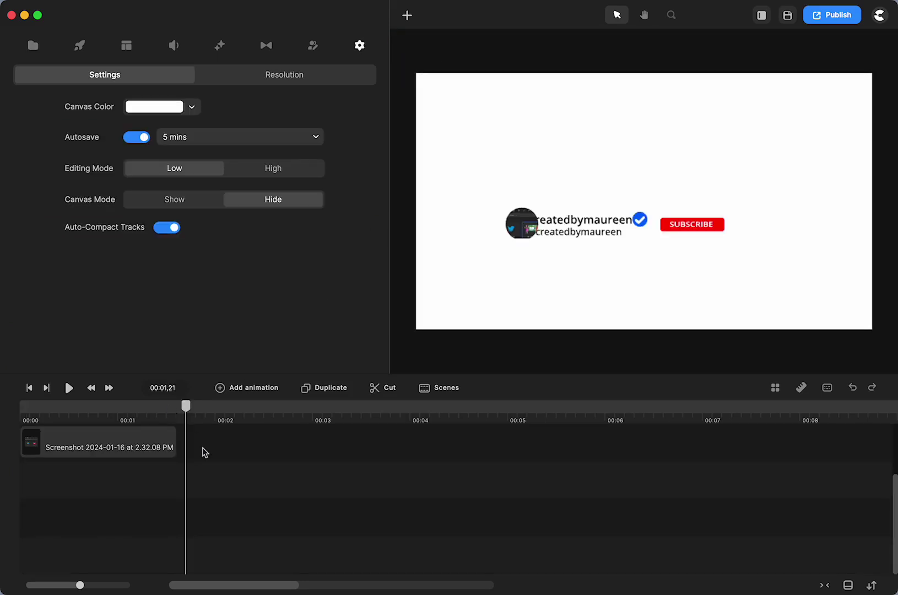
Move the playhead to 00:02,06 to show the edited scene and reopen the Studio element library.
drag(186, 407, 236, 437)
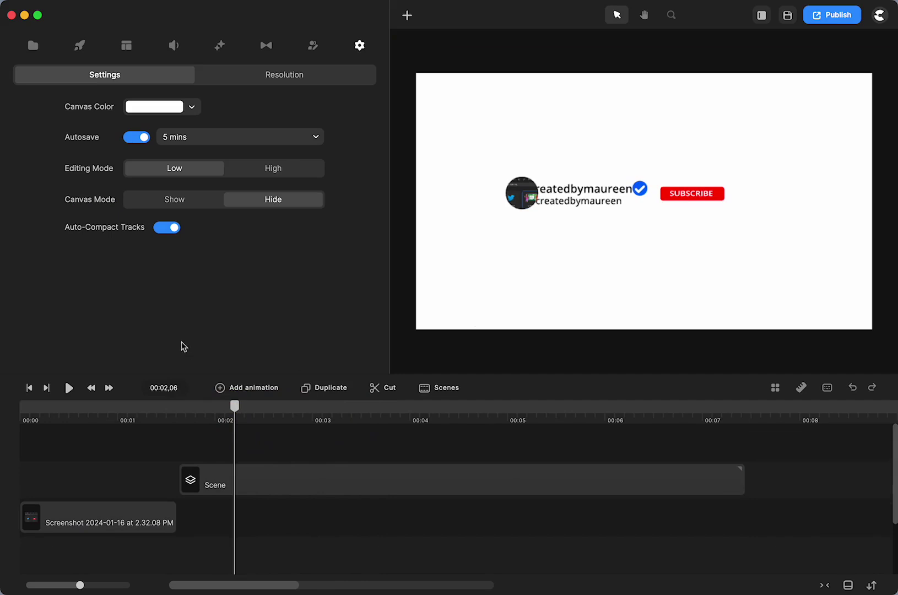
click(79, 48)
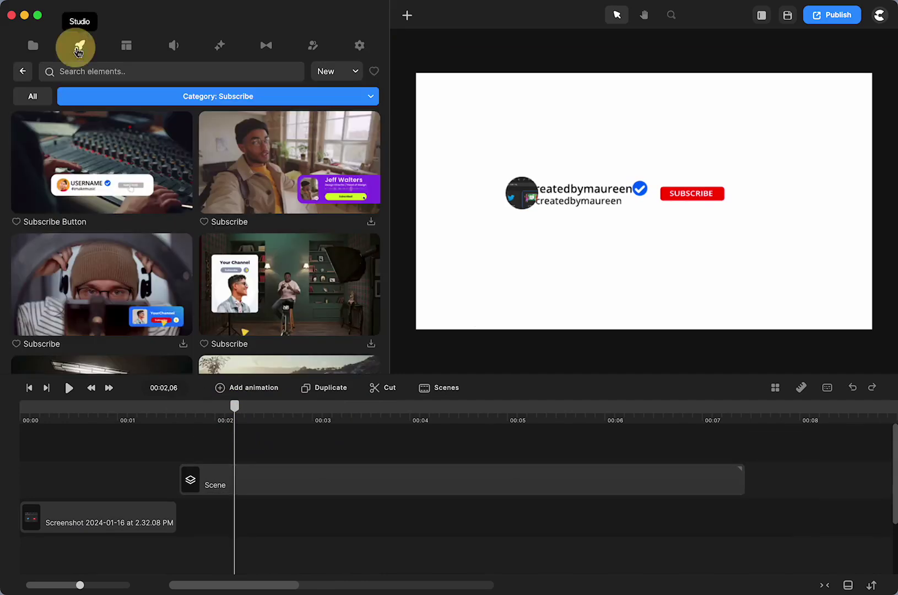
Move the customized subscribe bar scene up and to the right on the canvas, near its upper edge.
scroll(168, 267, down, 5)
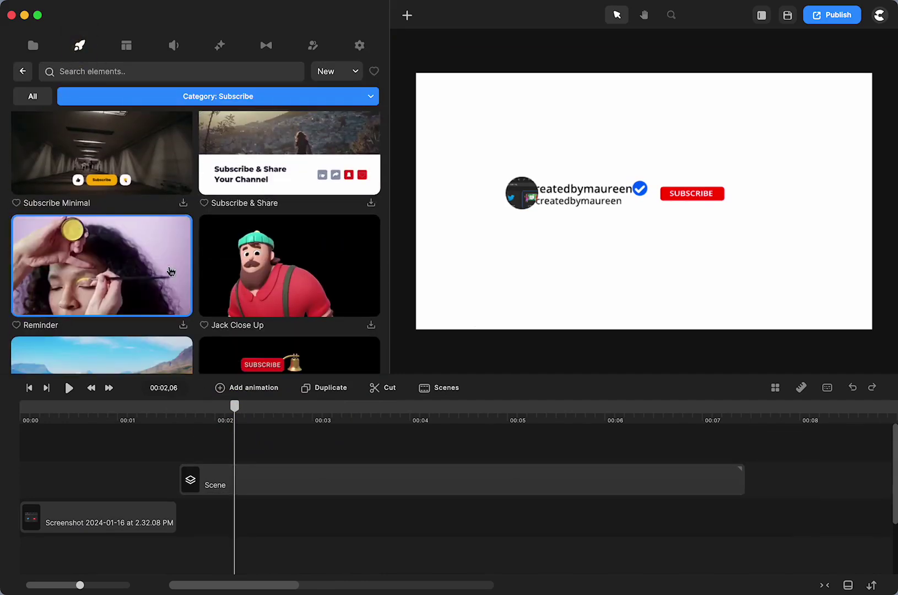
scroll(170, 271, down, 3)
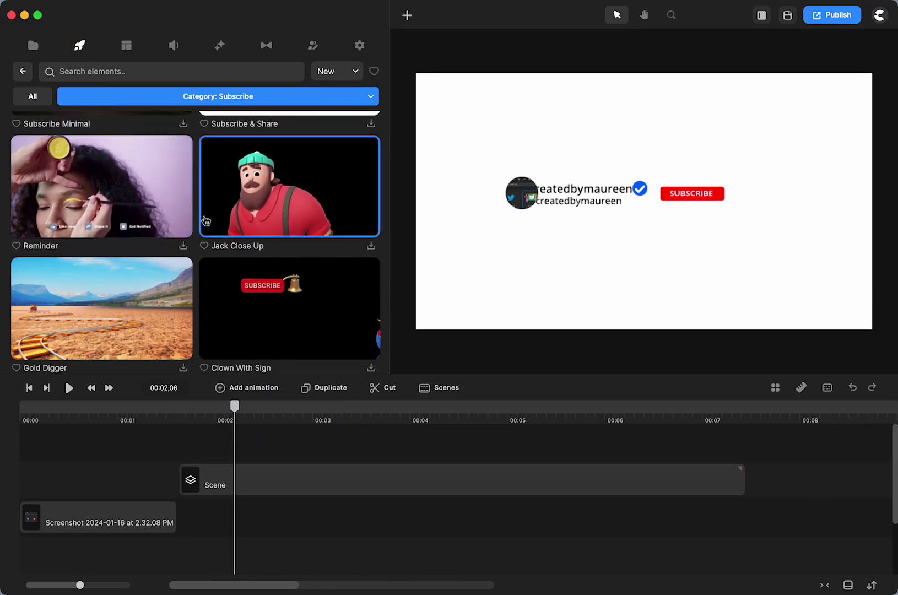
drag(583, 206, 669, 131)
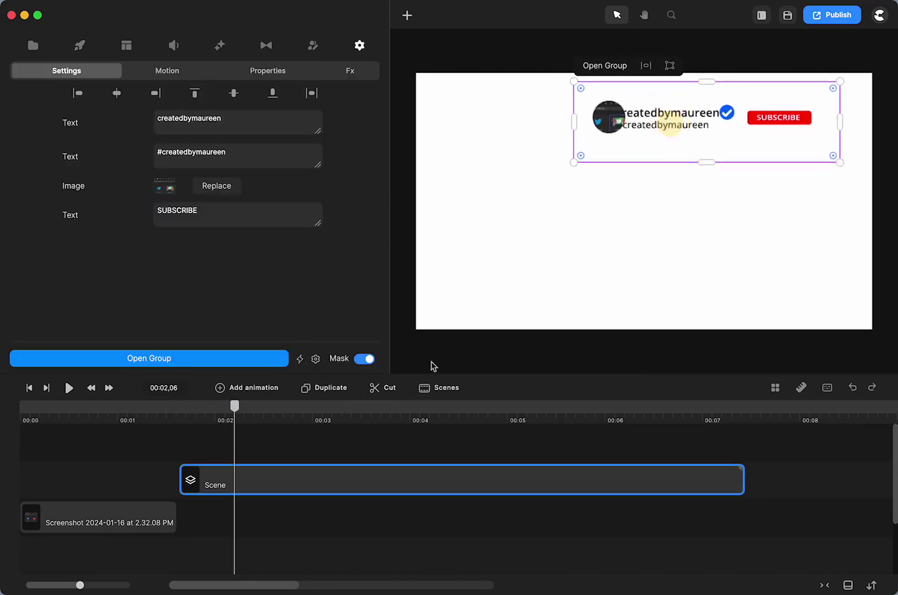
Add the Cool Plane element from the YouTube library's Subscribe category to the canvas.
click(81, 46)
scroll(287, 255, down, 3)
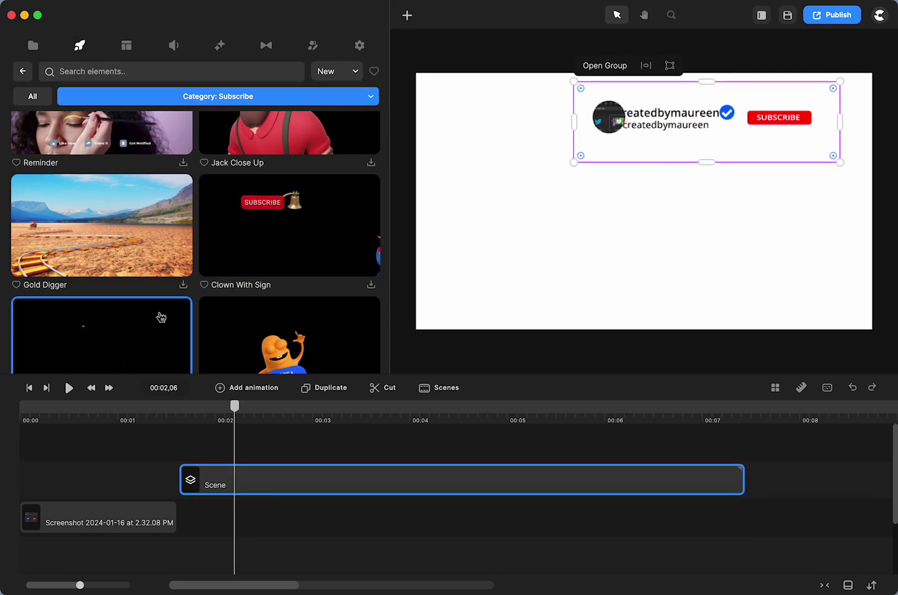
scroll(160, 315, down, 2)
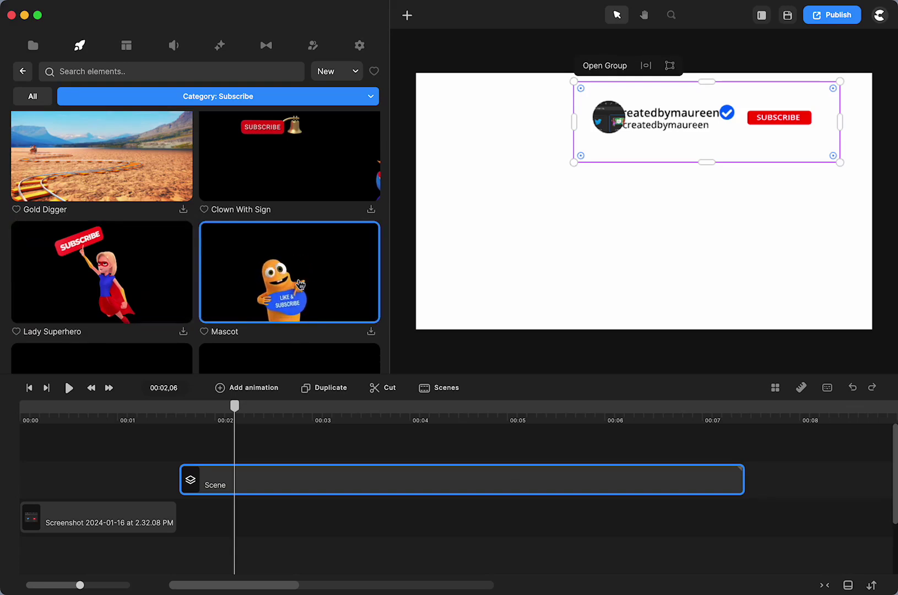
scroll(300, 283, down, 1)
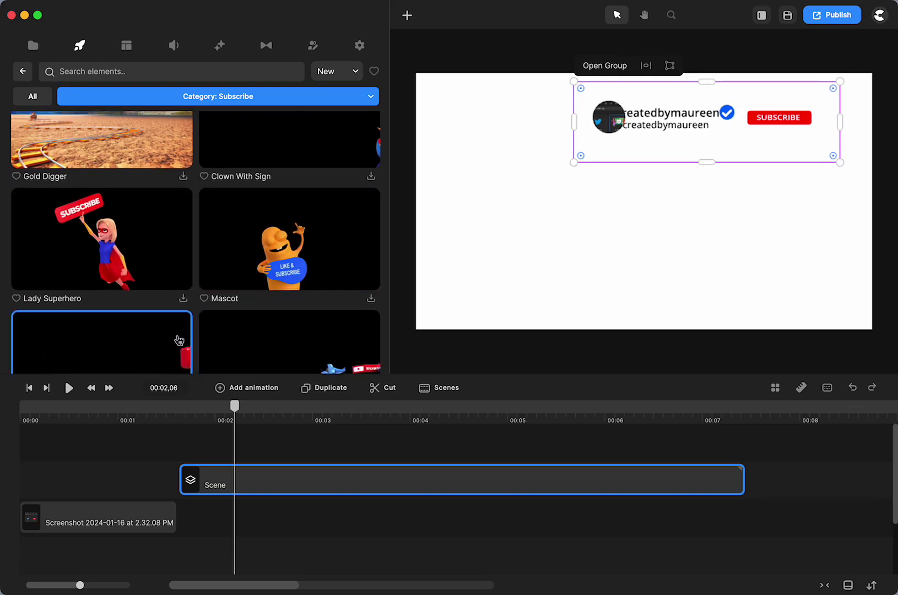
scroll(179, 340, down, 4)
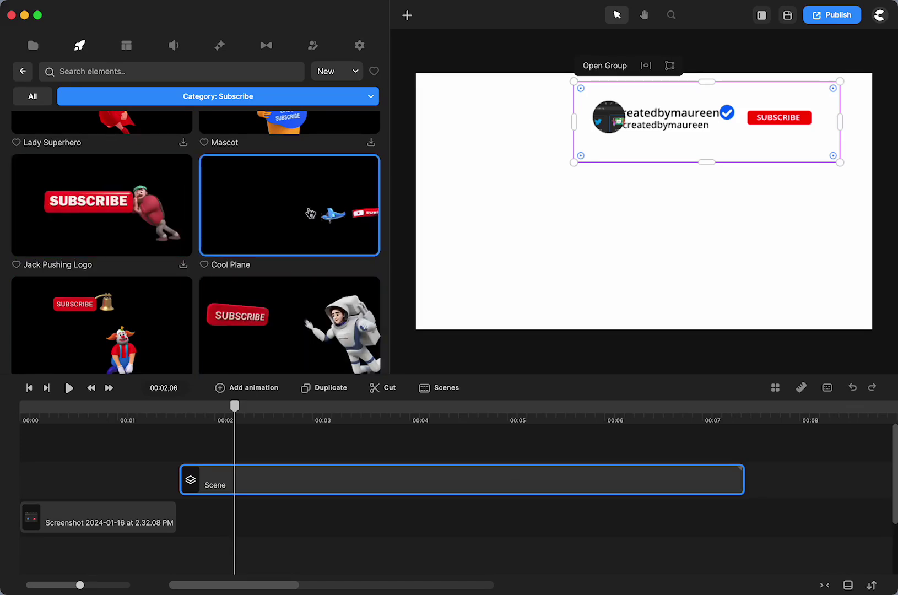
drag(292, 220, 641, 257)
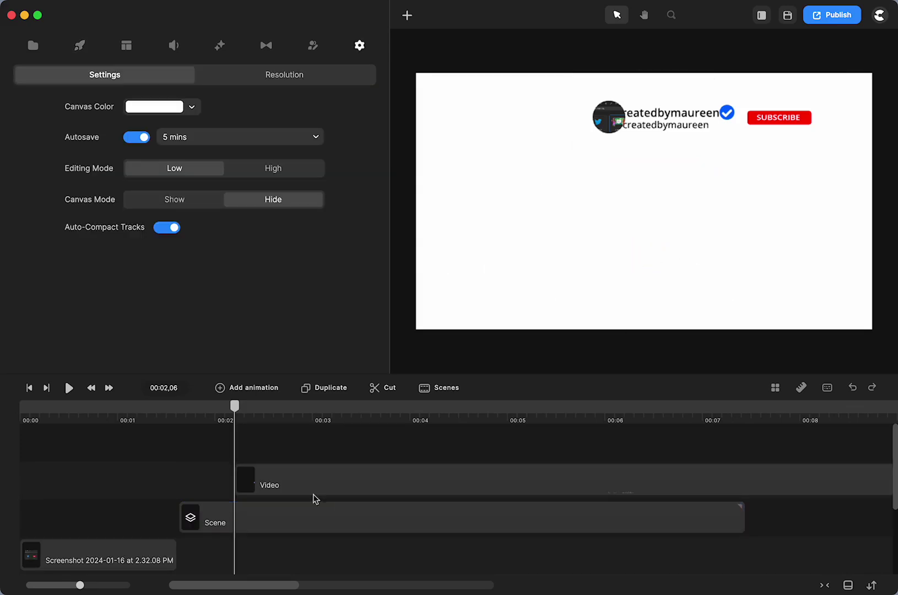
Shift the Cool Plane clip to start just before the subscribe bar scene and preview the two animations together.
drag(315, 477, 235, 484)
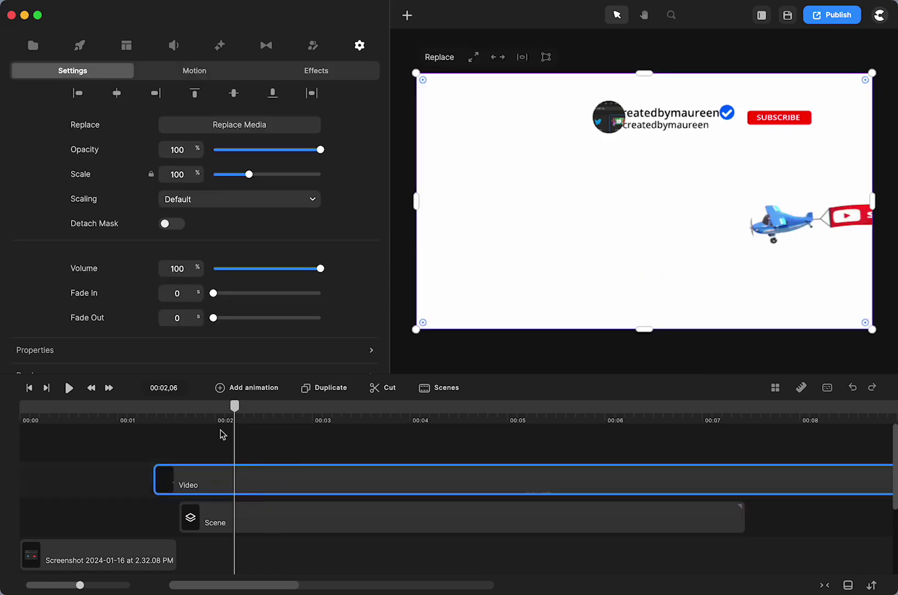
click(71, 388)
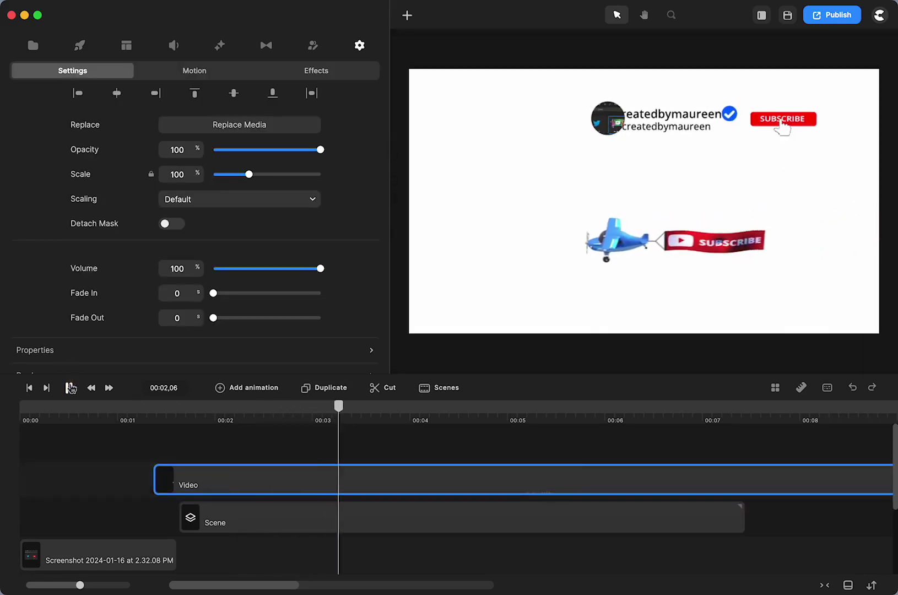
click(70, 388)
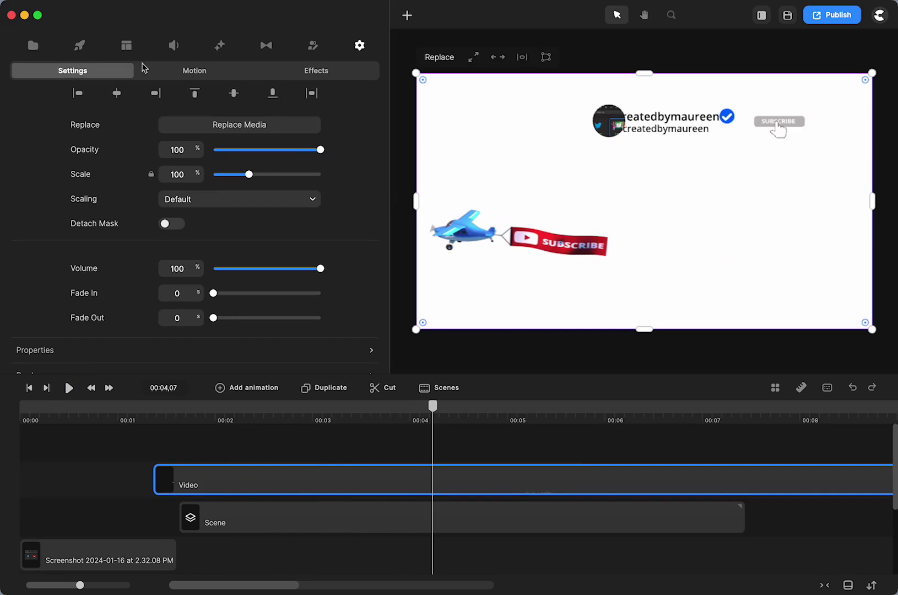
Examine the YouTube elements offered in the Openers category and in the Outros category.
click(79, 48)
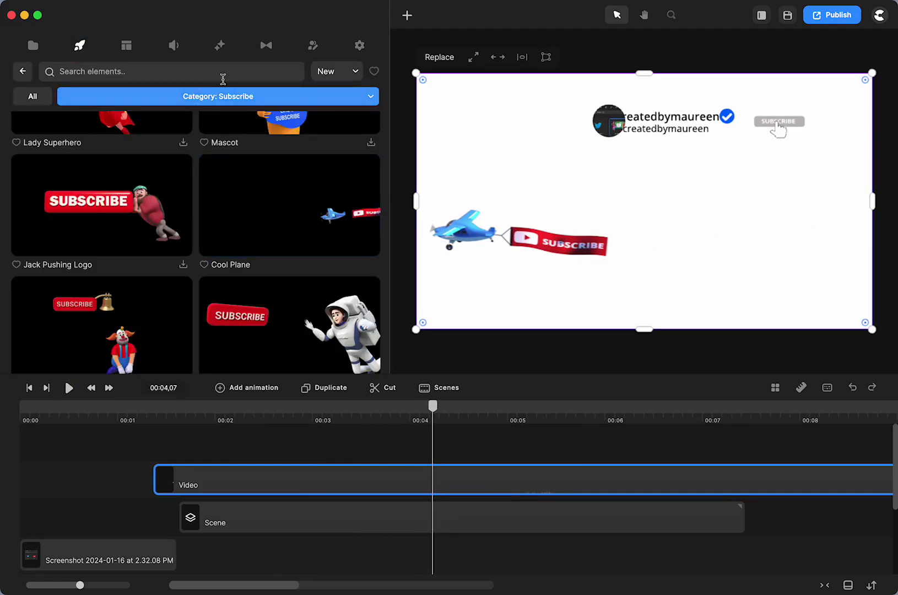
click(221, 98)
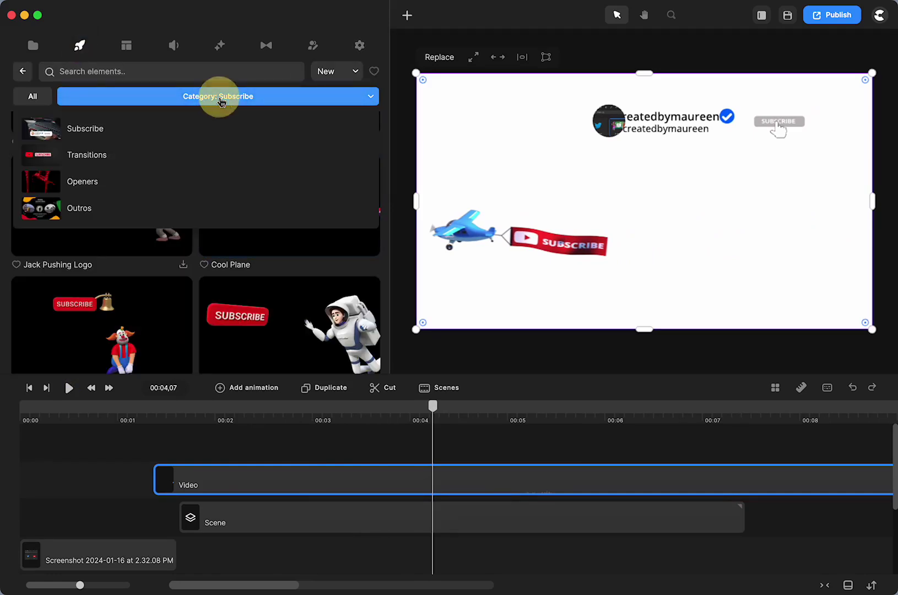
click(105, 185)
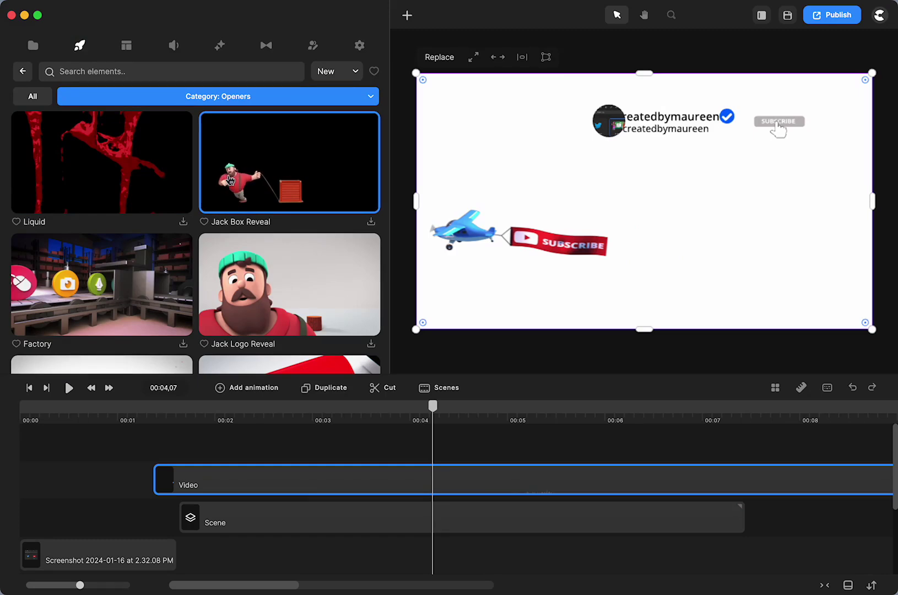
scroll(206, 207, down, 5)
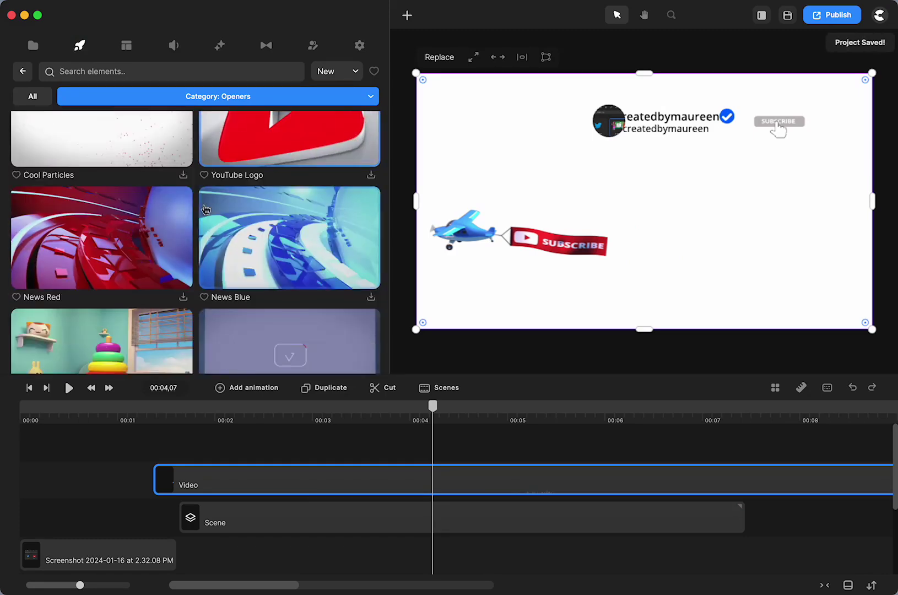
scroll(205, 210, down, 3)
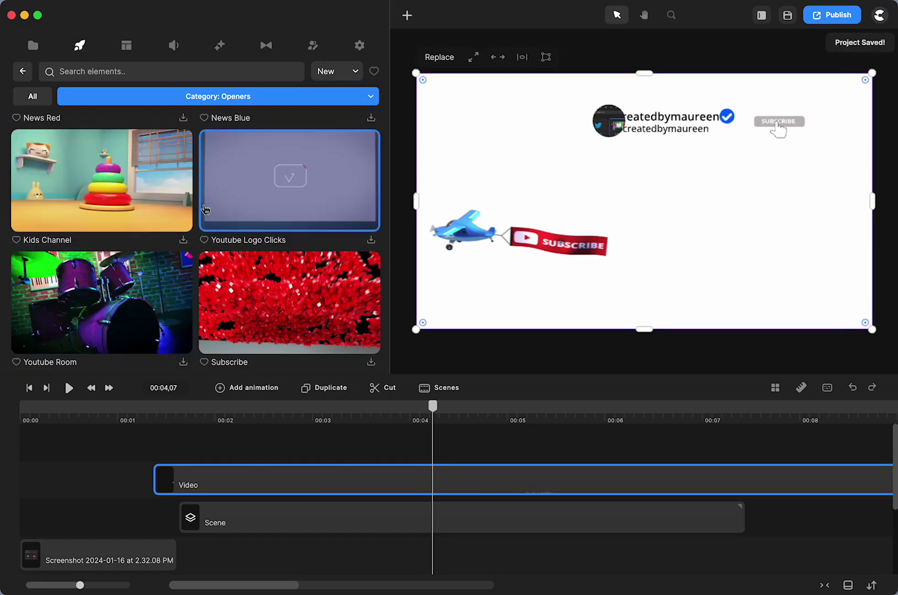
click(158, 97)
click(99, 207)
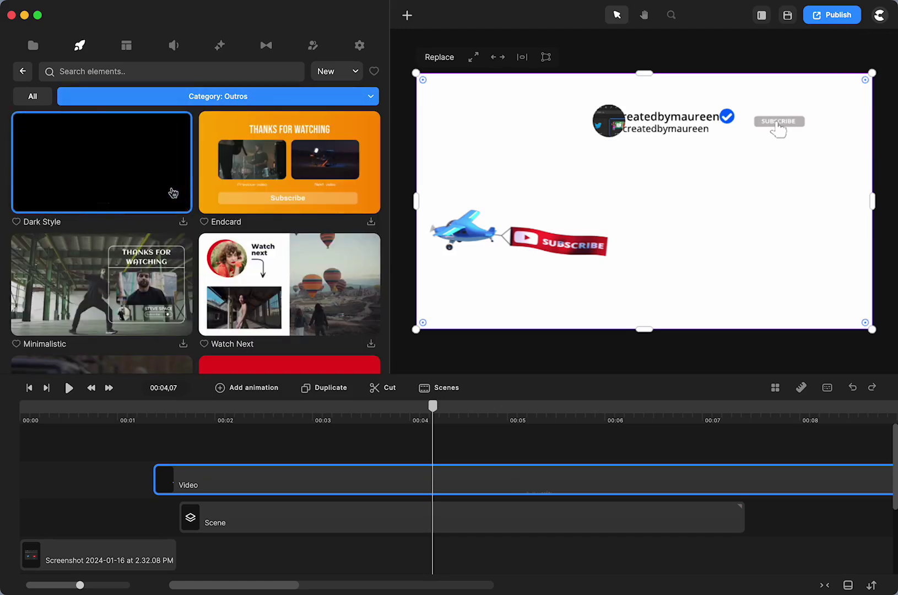
scroll(173, 193, down, 10)
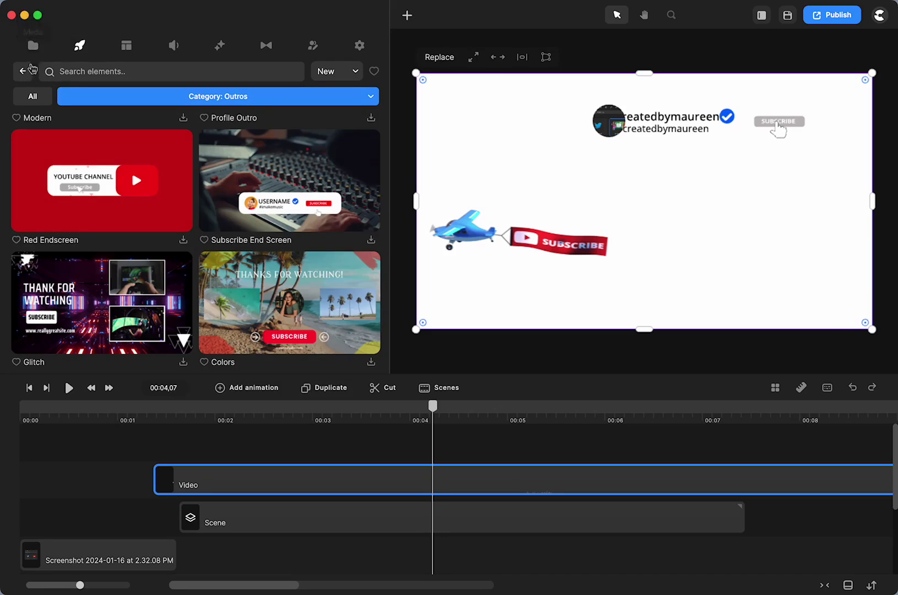
Return to the overview of Studio element types and open the Social Media collection.
click(79, 49)
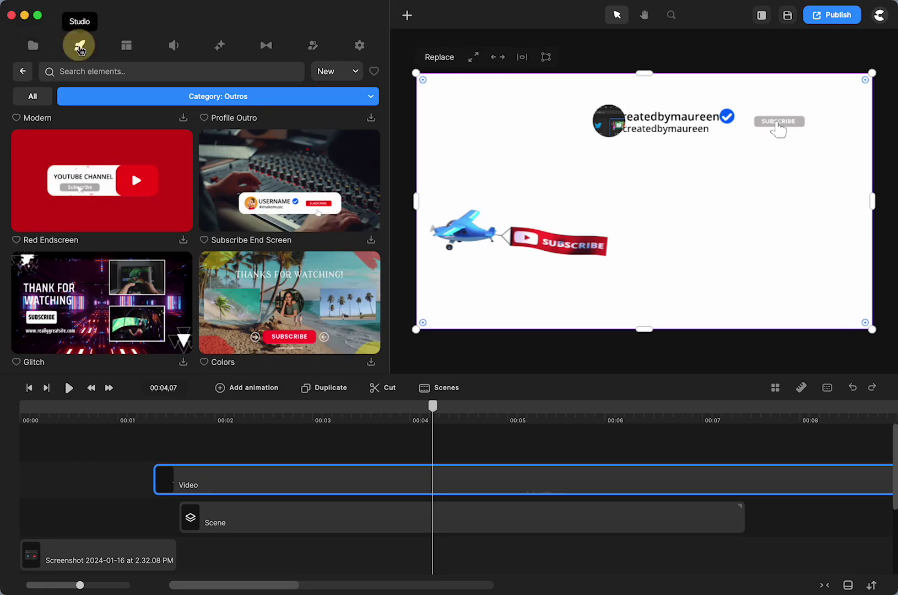
click(22, 71)
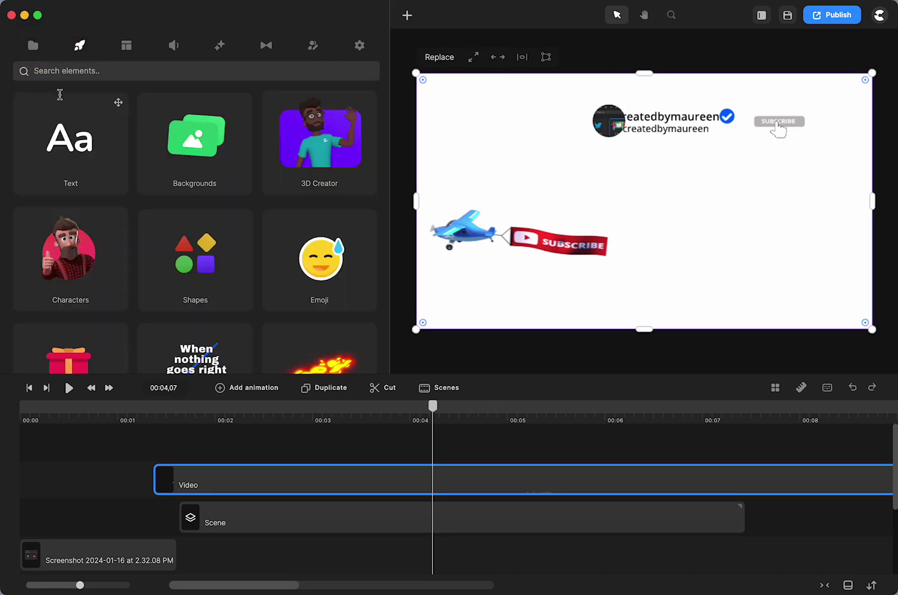
scroll(66, 267, down, 5)
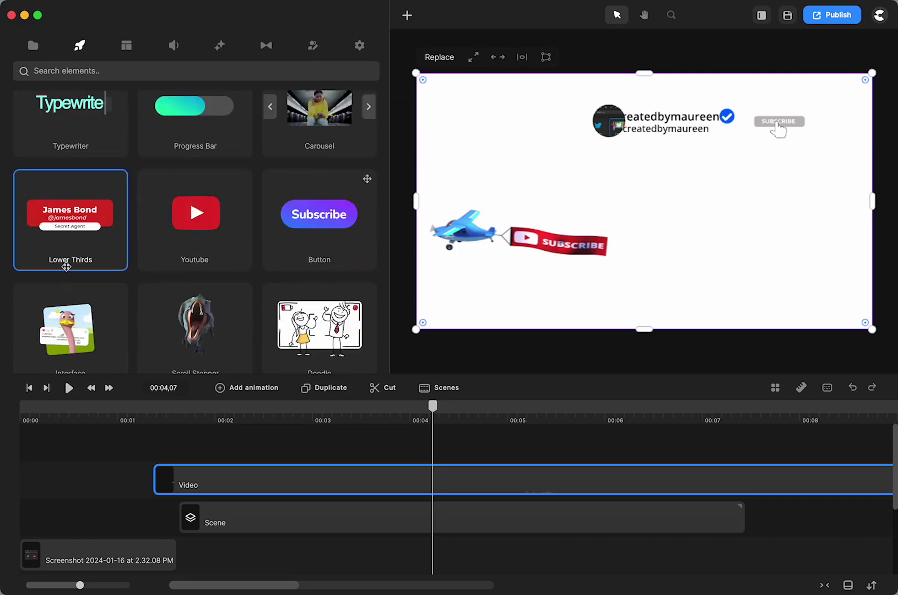
scroll(231, 264, up, 1)
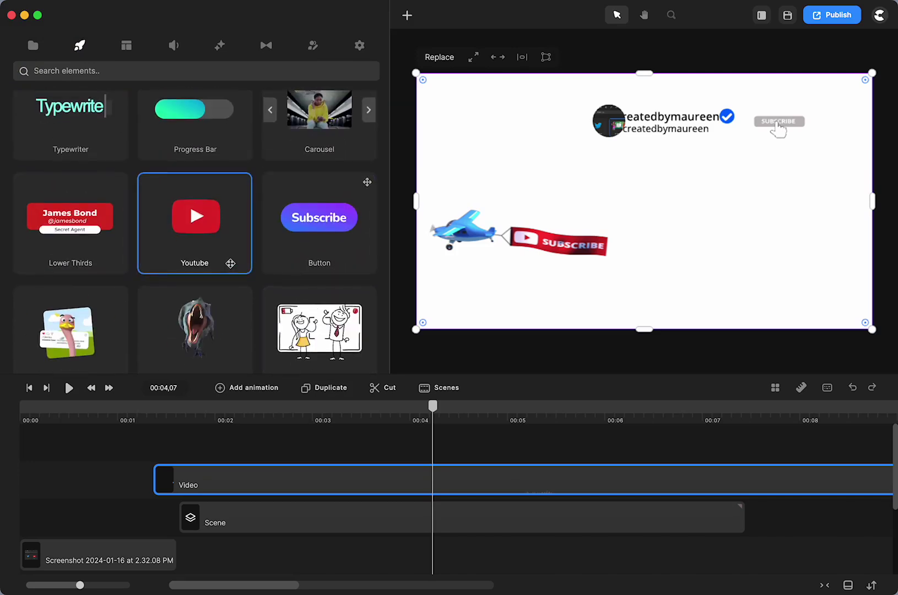
scroll(230, 263, down, 5)
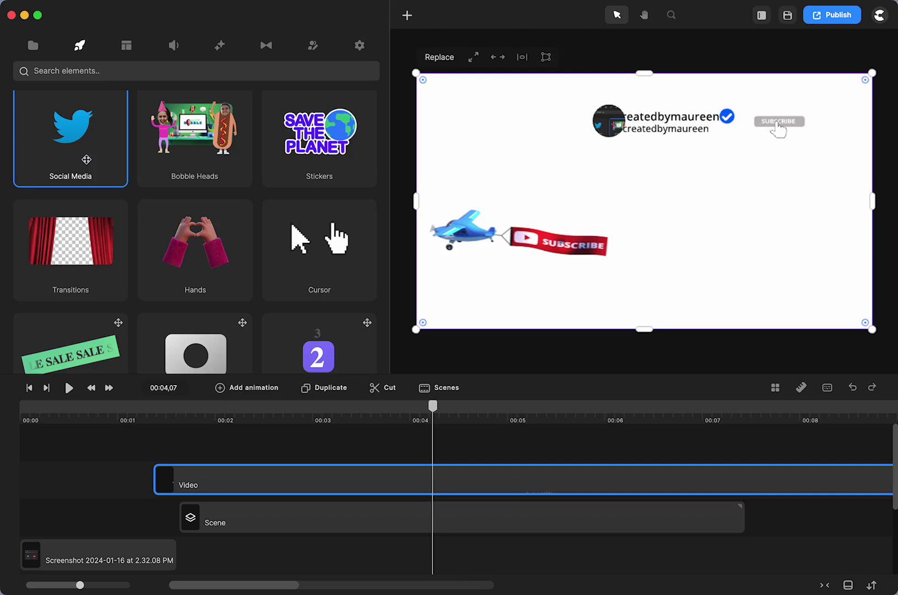
click(86, 159)
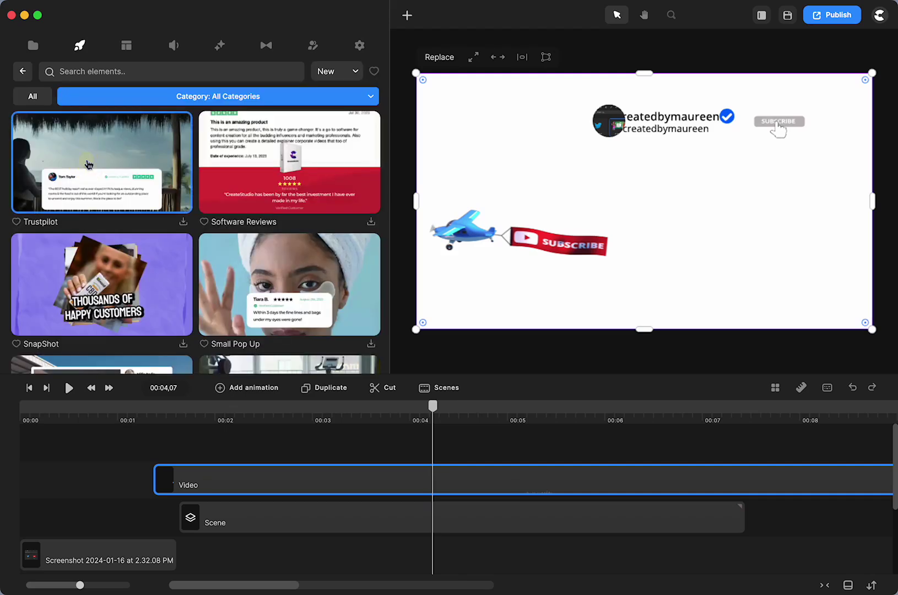
Filter the Social Media collection to Social Elements and examine the tweet, story and social link templates.
click(213, 96)
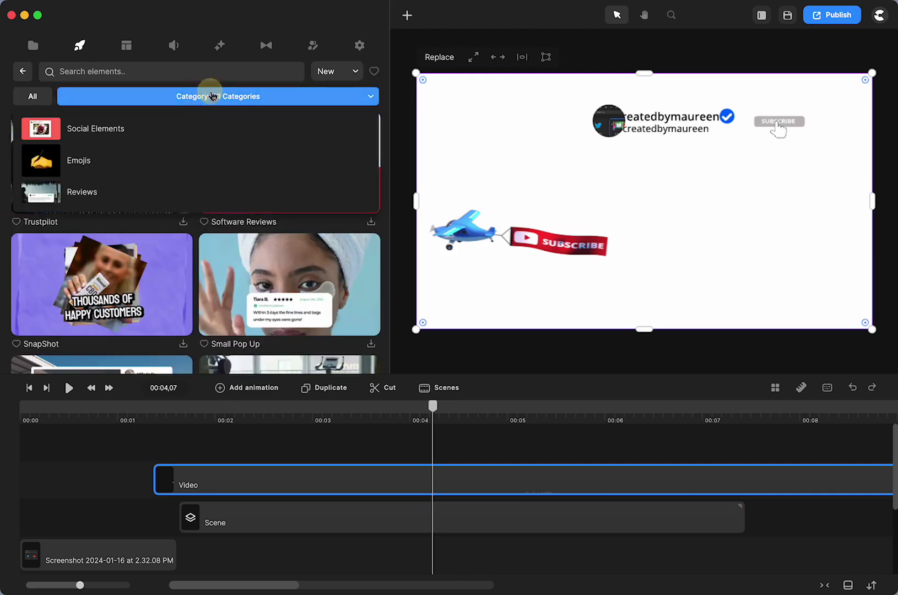
click(108, 132)
scroll(161, 179, down, 1)
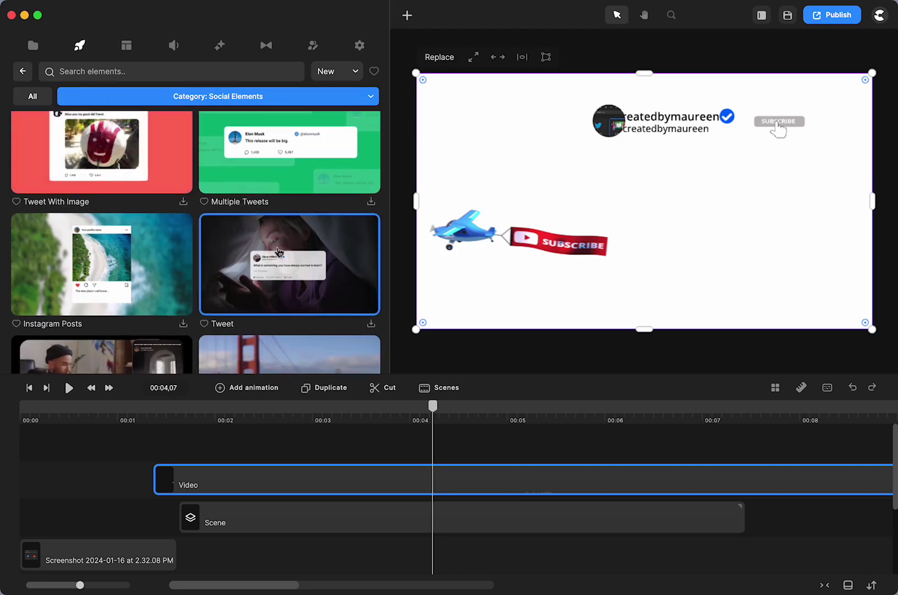
scroll(280, 260, down, 3)
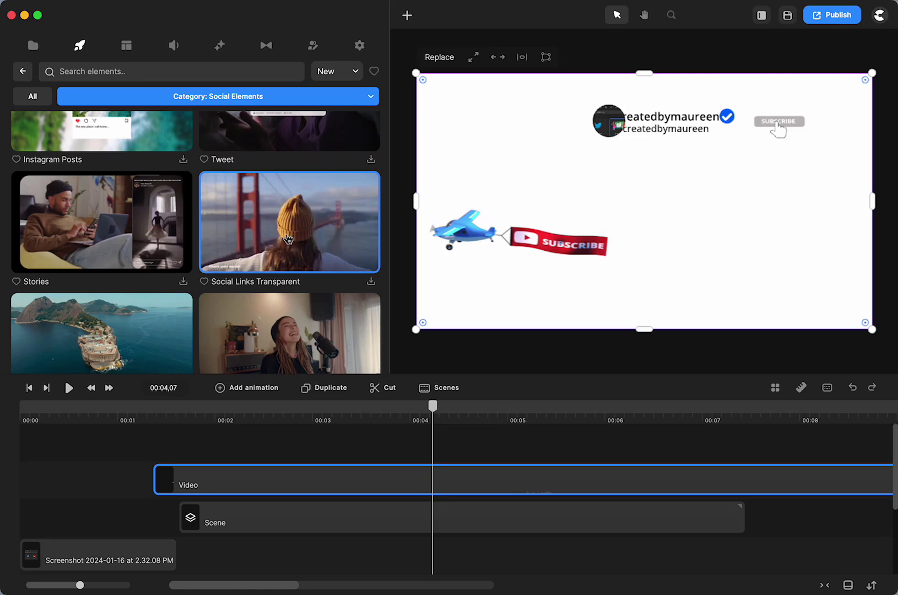
scroll(287, 238, down, 1)
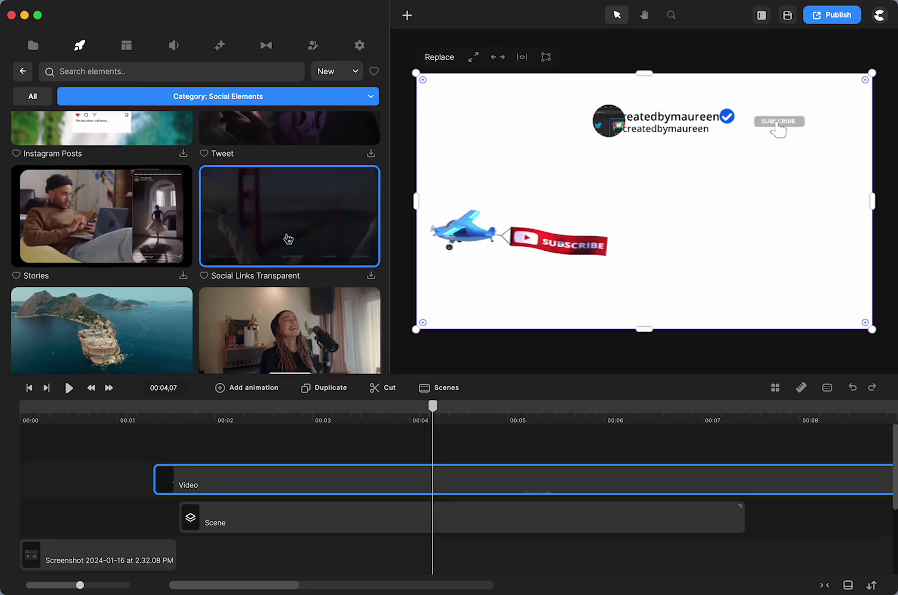
scroll(288, 238, down, 5)
scroll(289, 189, up, 1)
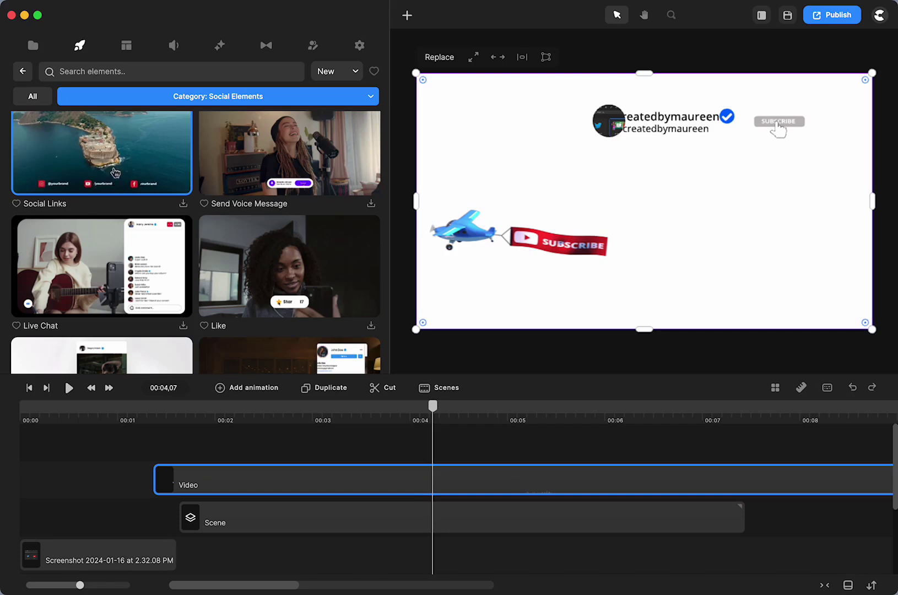
Go back to the element types overview and reopen the Social Media collection.
click(23, 71)
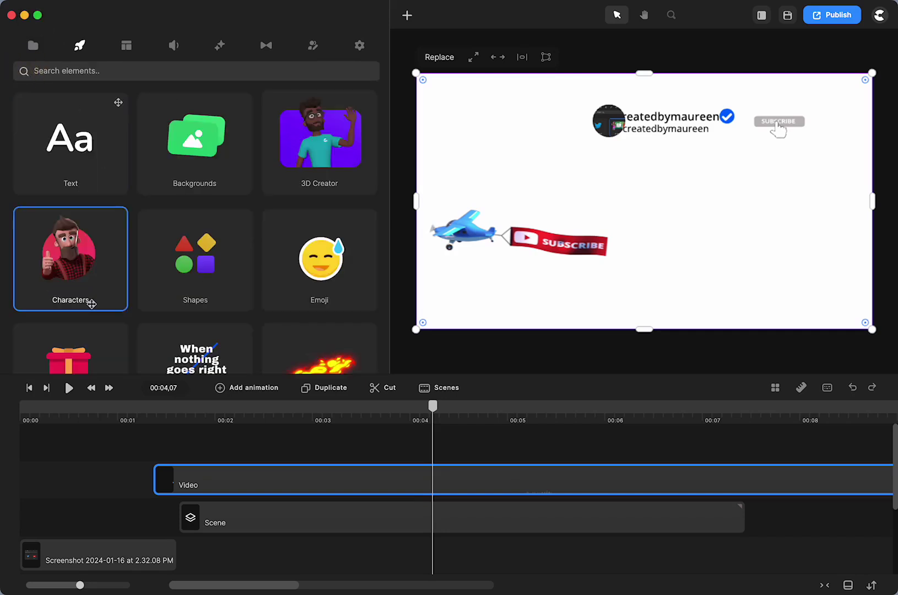
scroll(90, 304, down, 10)
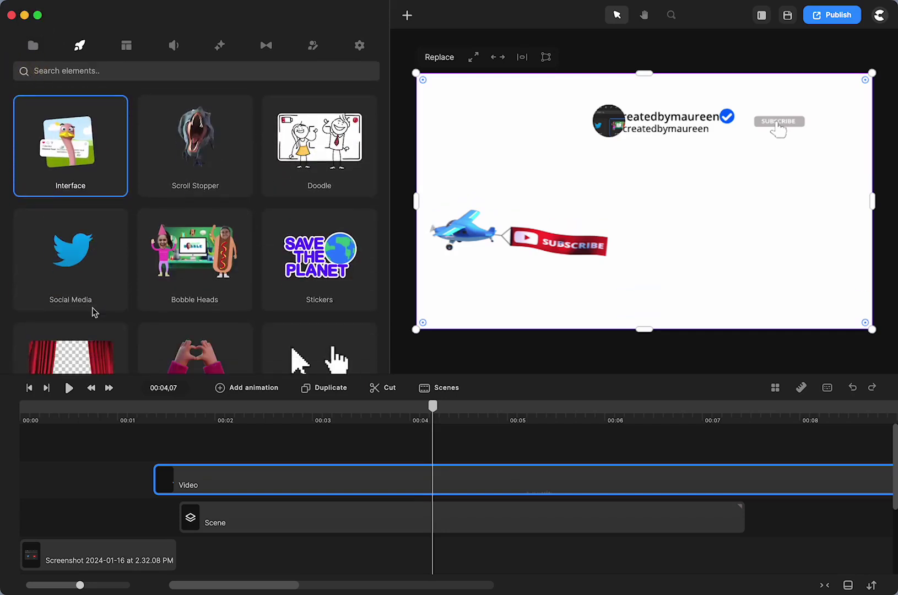
scroll(94, 313, down, 1)
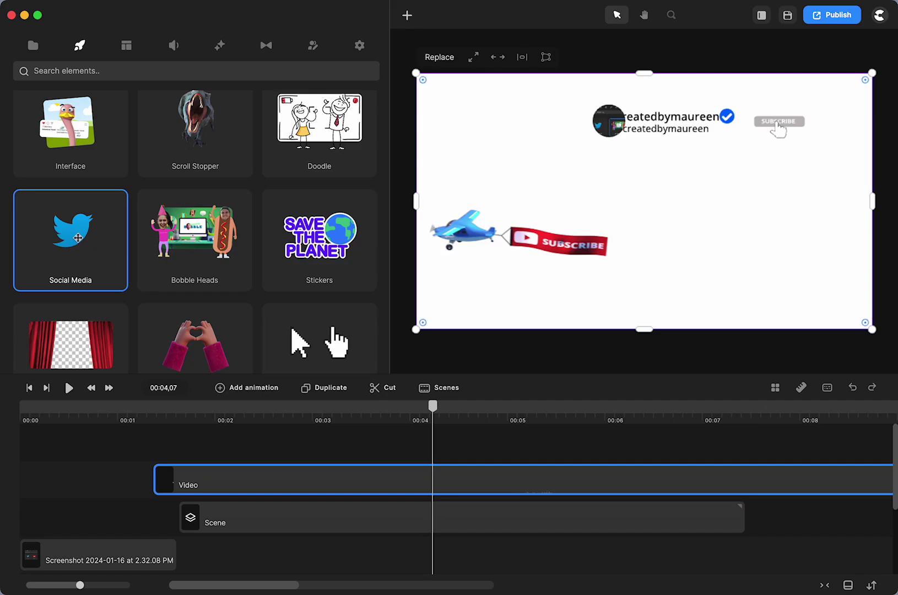
scroll(78, 237, up, 2)
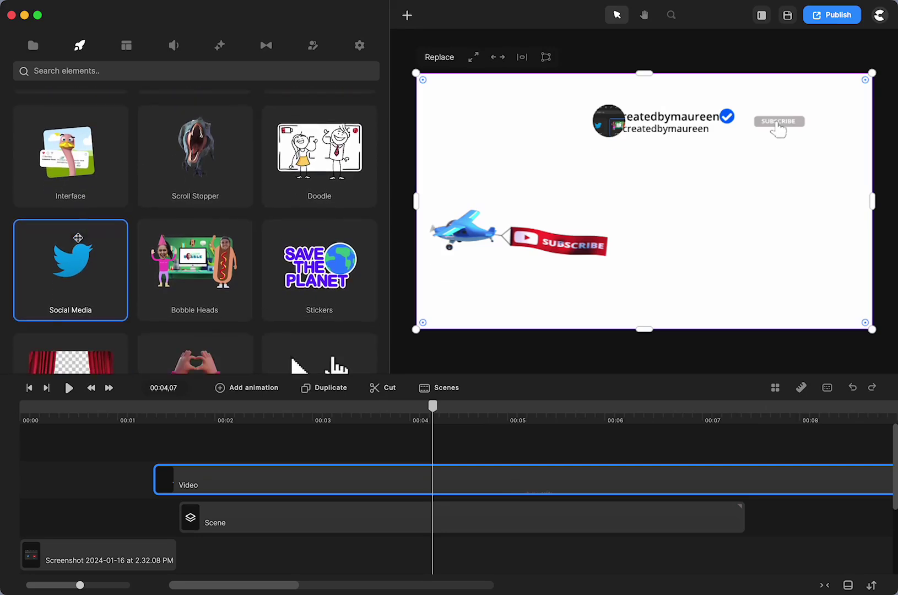
click(77, 254)
scroll(232, 120, down, 2)
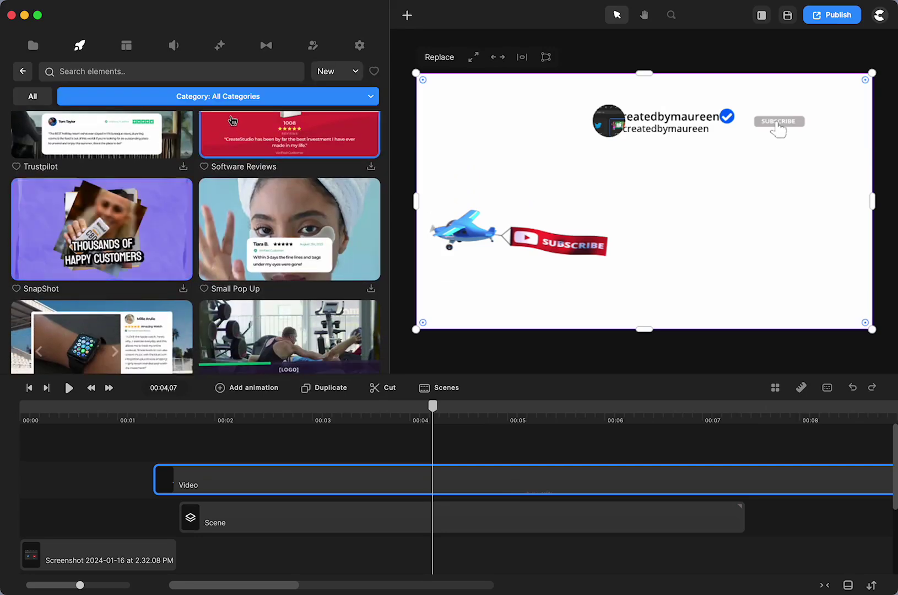
Filter the Social Media collection to Reviews and examine the review templates down to the end of the list.
click(245, 95)
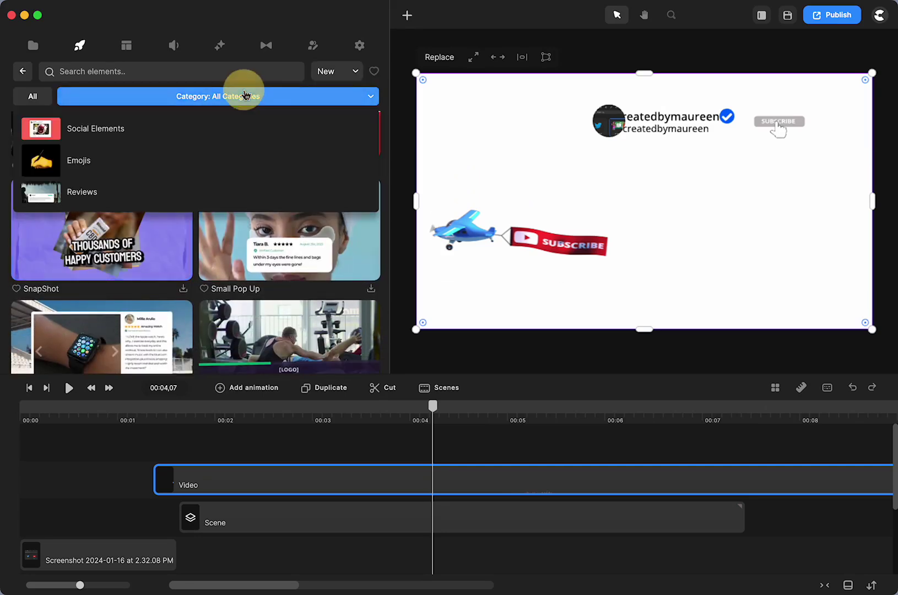
click(106, 186)
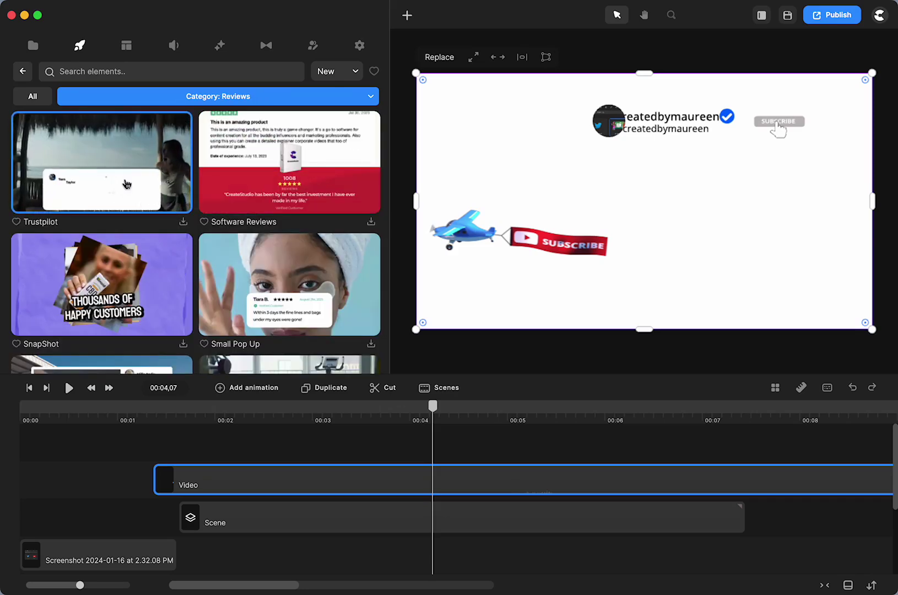
scroll(126, 184, down, 10)
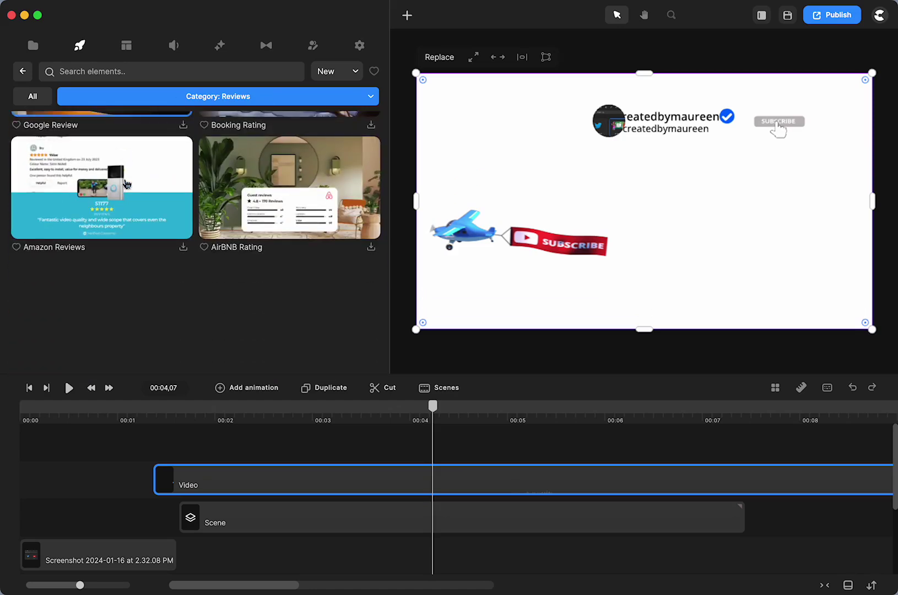
scroll(126, 183, down, 1)
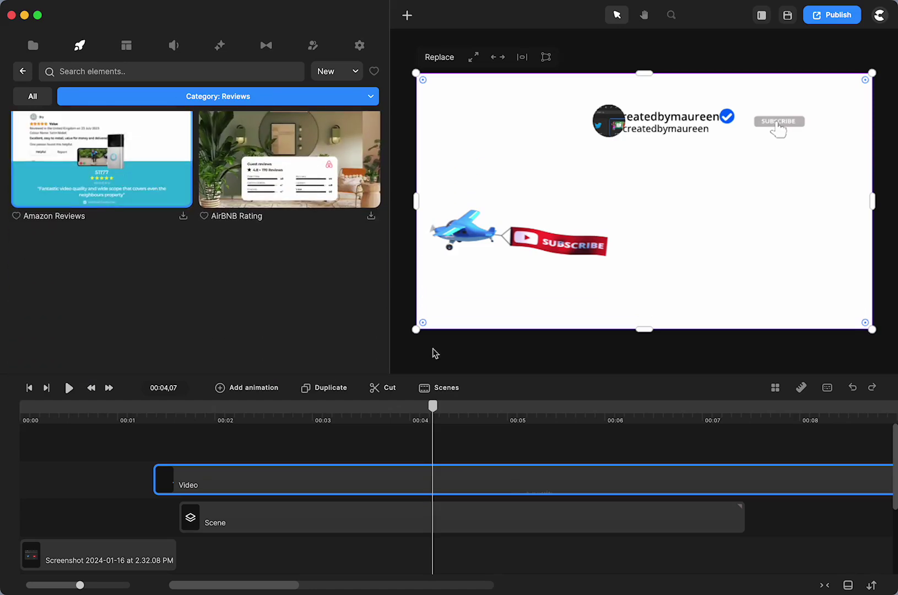
Open the scene library from the project scenes and view its templates in vertical, horizontal and square format.
click(442, 389)
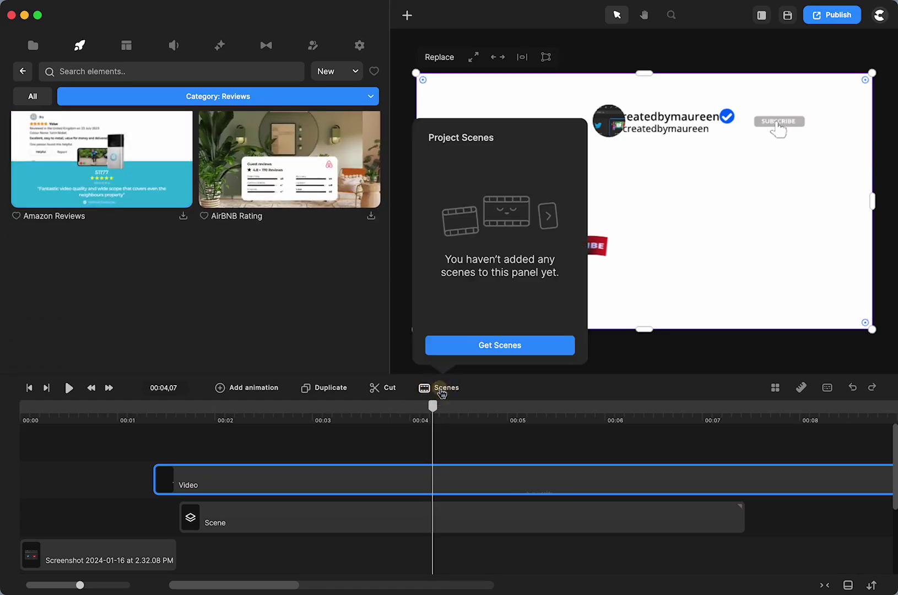
click(491, 348)
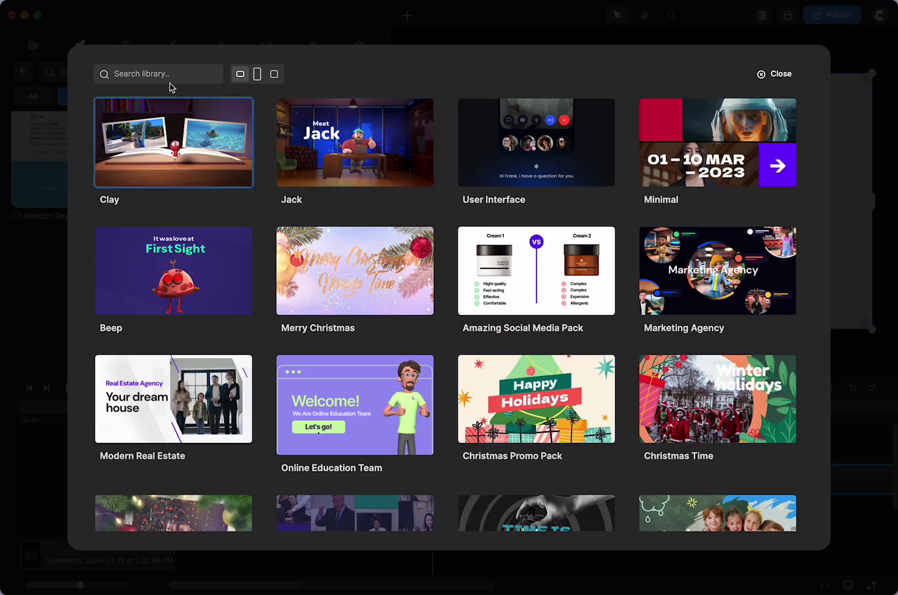
click(257, 77)
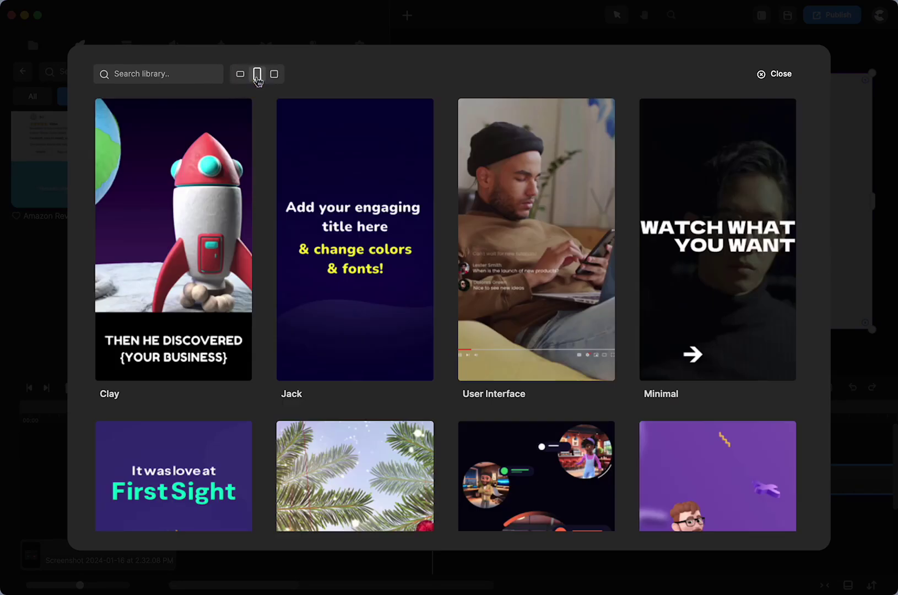
click(240, 76)
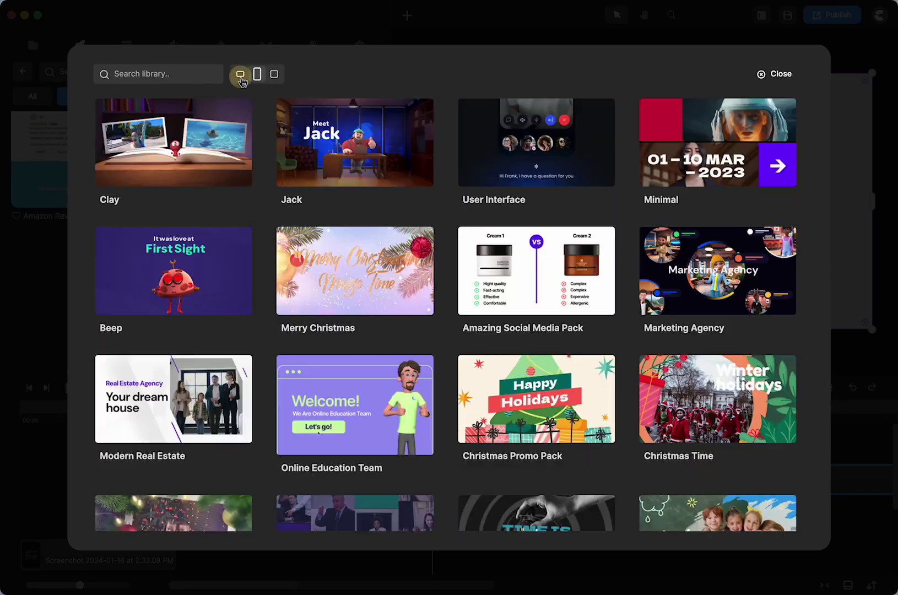
click(274, 76)
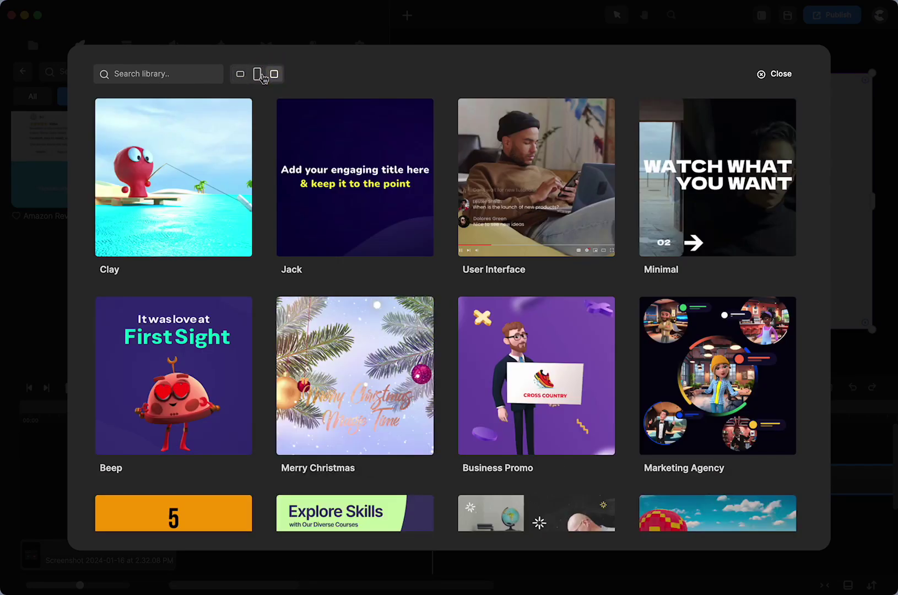
Search the vertical scene templates for "social media", examine the scenes in the Amazing Social Media Pack and close the library.
click(257, 77)
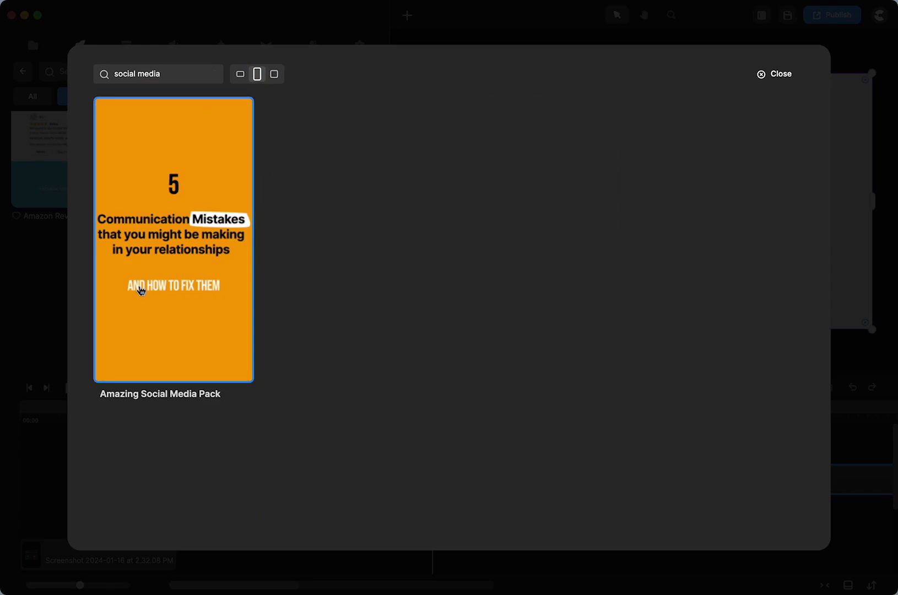
click(142, 291)
scroll(272, 196, down, 5)
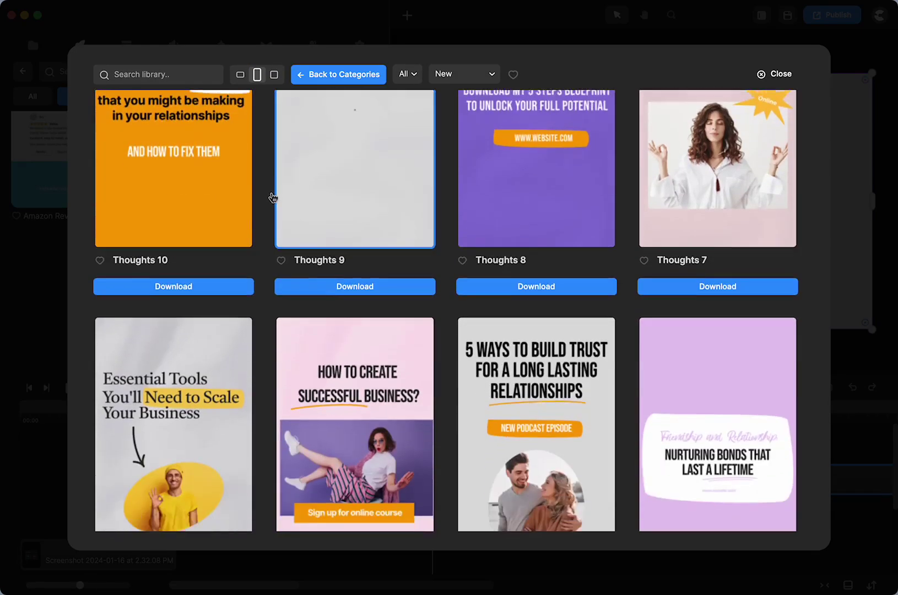
scroll(272, 196, down, 12)
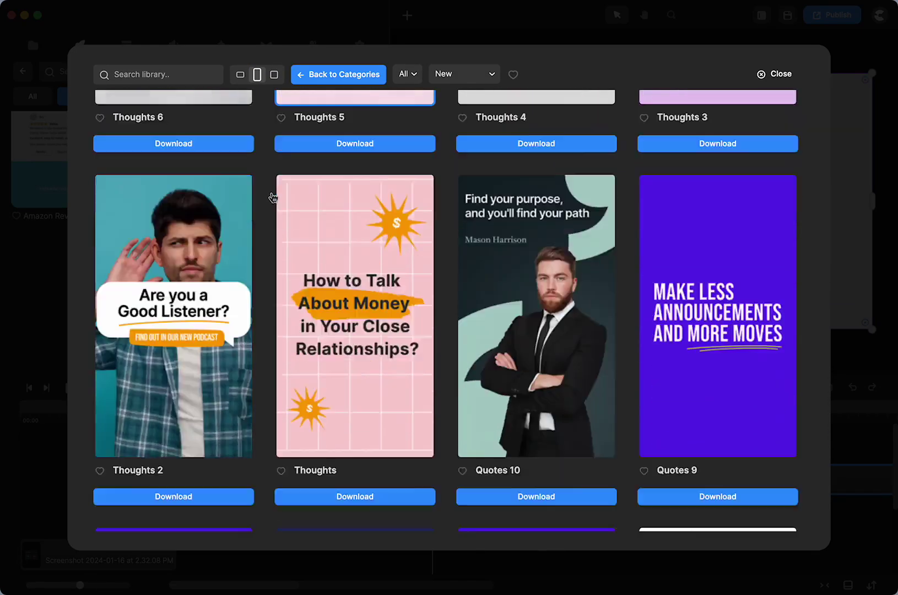
scroll(273, 196, down, 20)
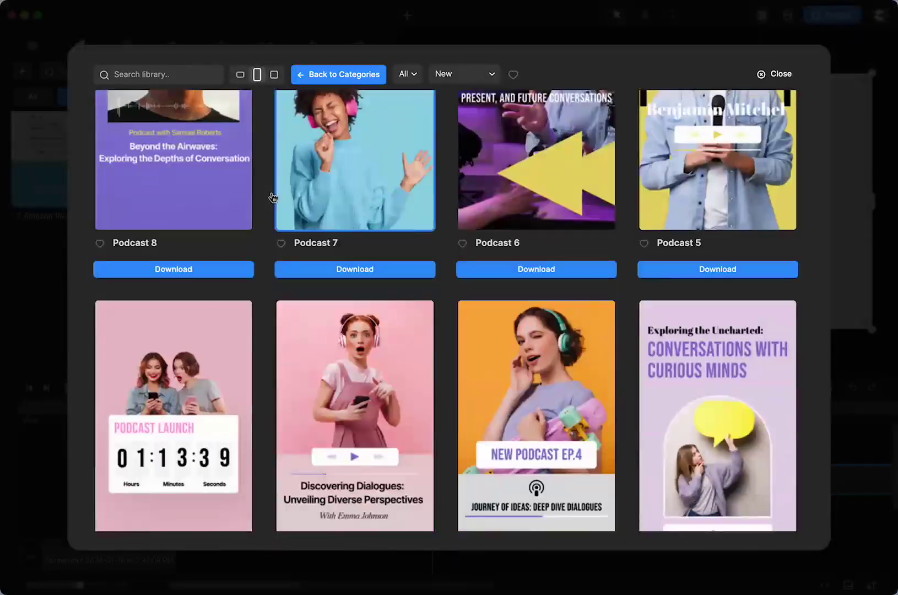
scroll(273, 197, down, 20)
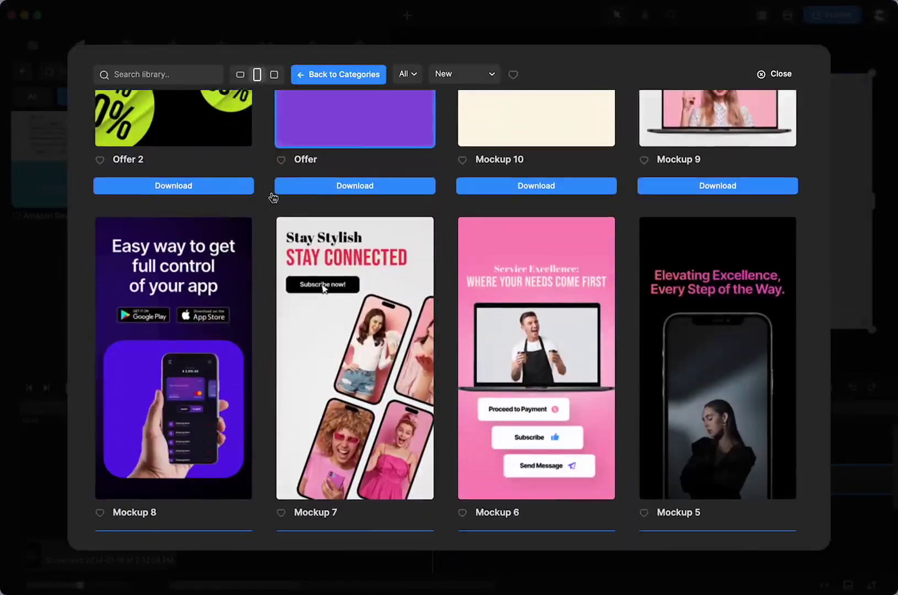
scroll(271, 197, down, 15)
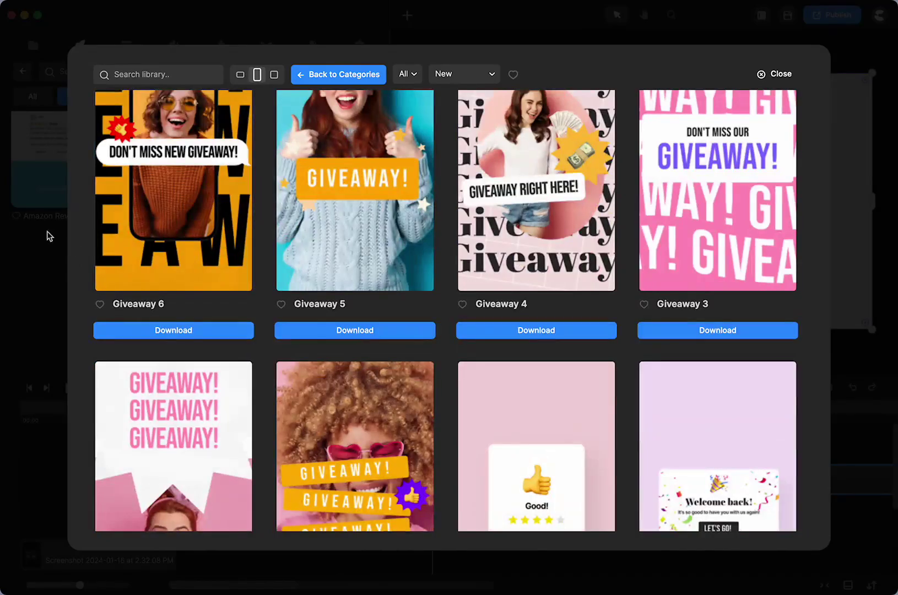
click(42, 284)
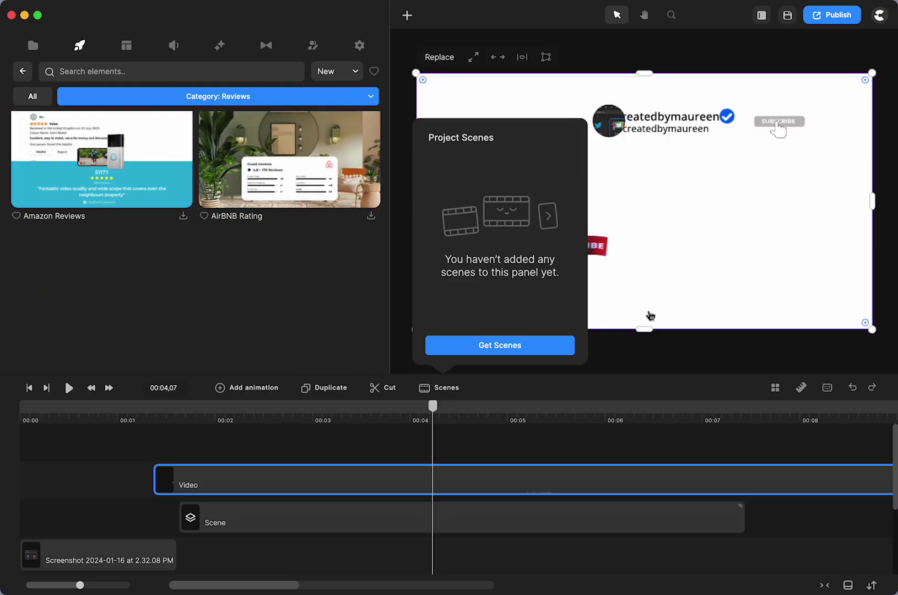
click(672, 315)
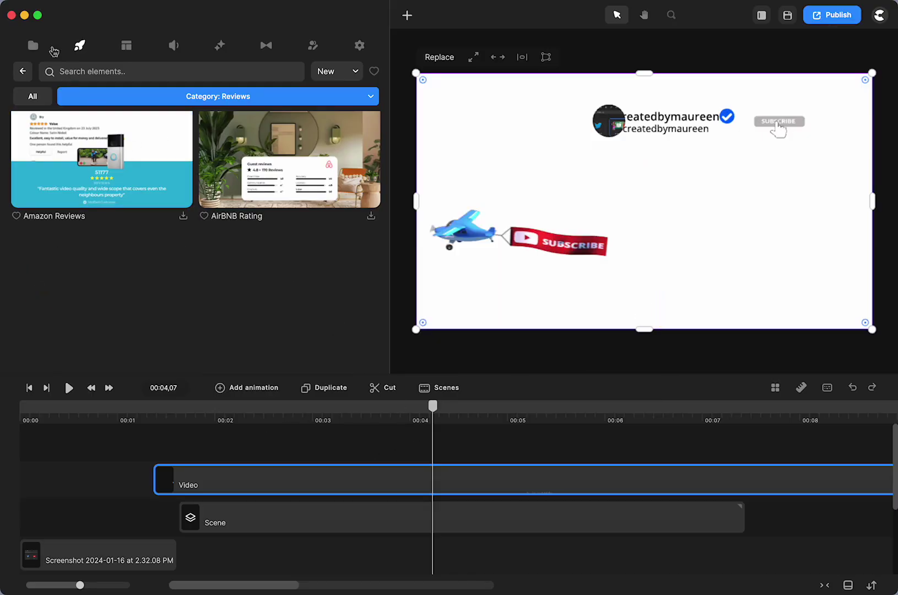
Show the scene templates beside the canvas and look through the Thoughts scenes.
click(127, 46)
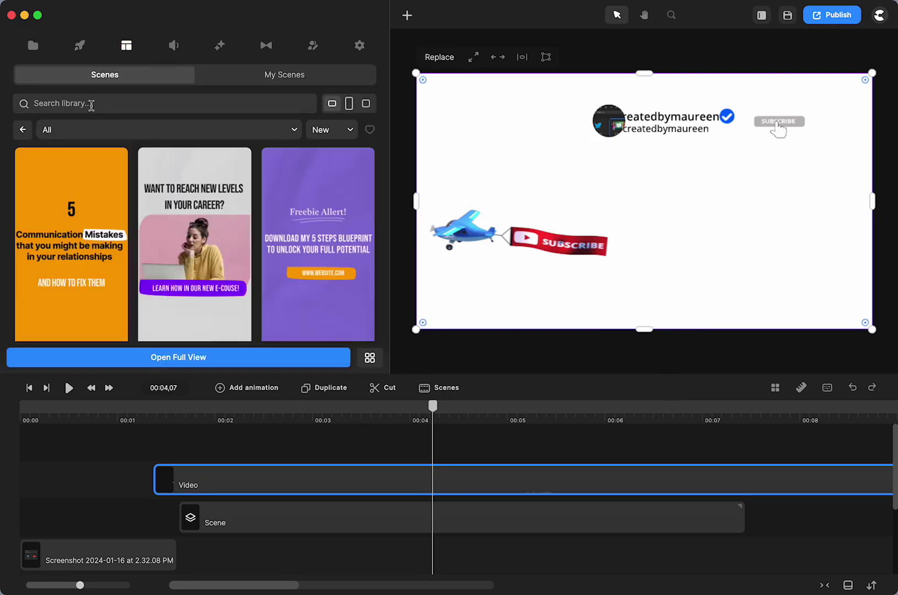
scroll(195, 236, down, 3)
scroll(194, 239, down, 5)
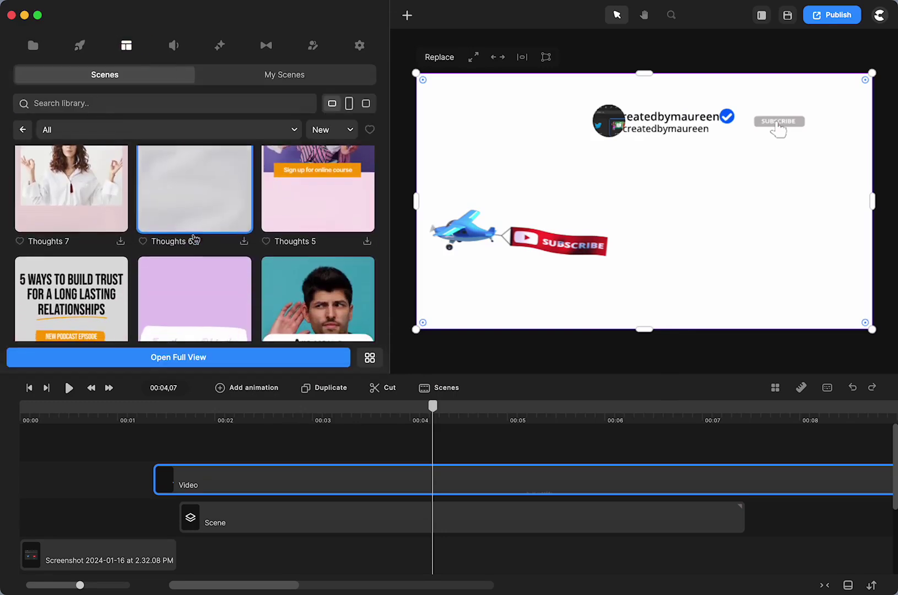
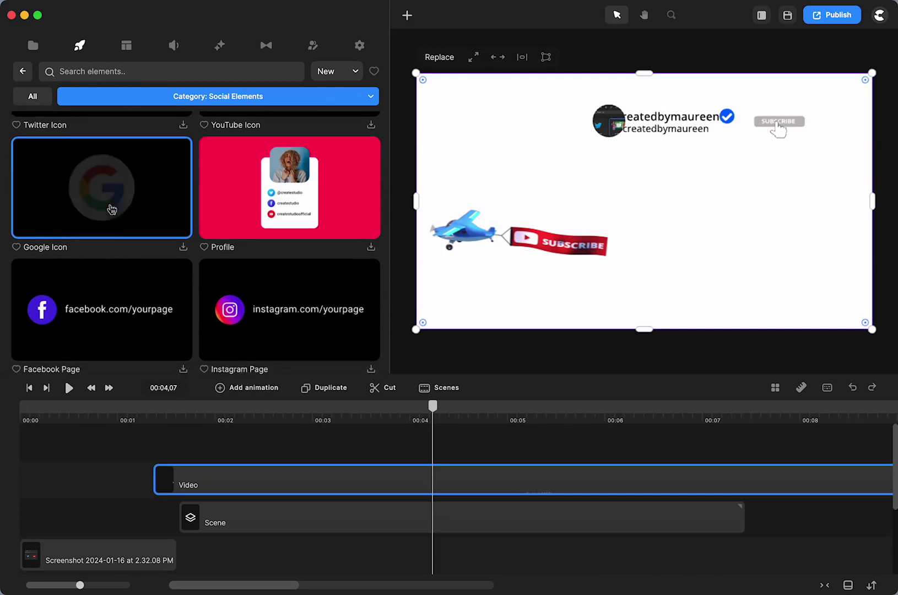
Add the YouTube Channel element from Social Elements to the lower part of the canvas and shift its clip to start just after 00:02.
scroll(292, 220, down, 3)
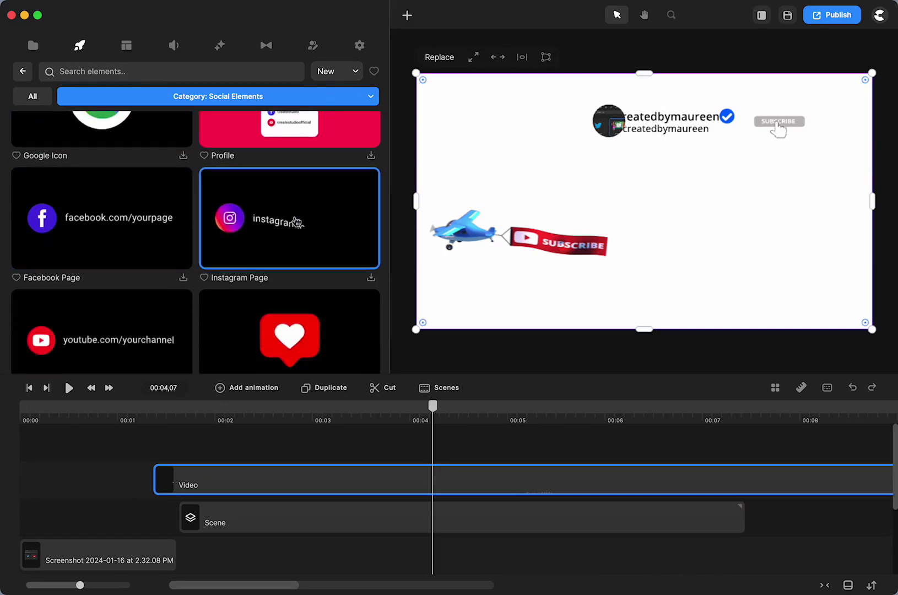
scroll(265, 243, down, 1)
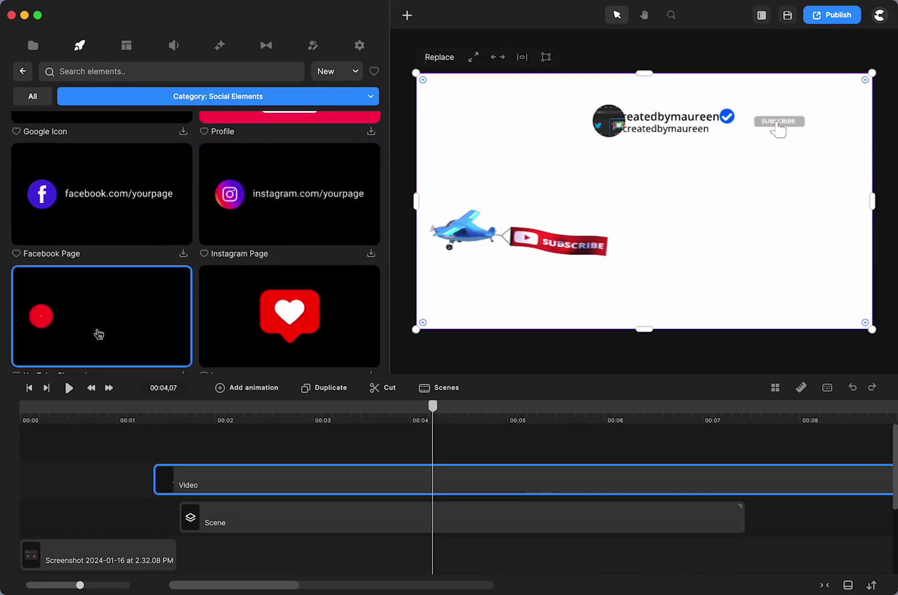
scroll(97, 331, down, 1)
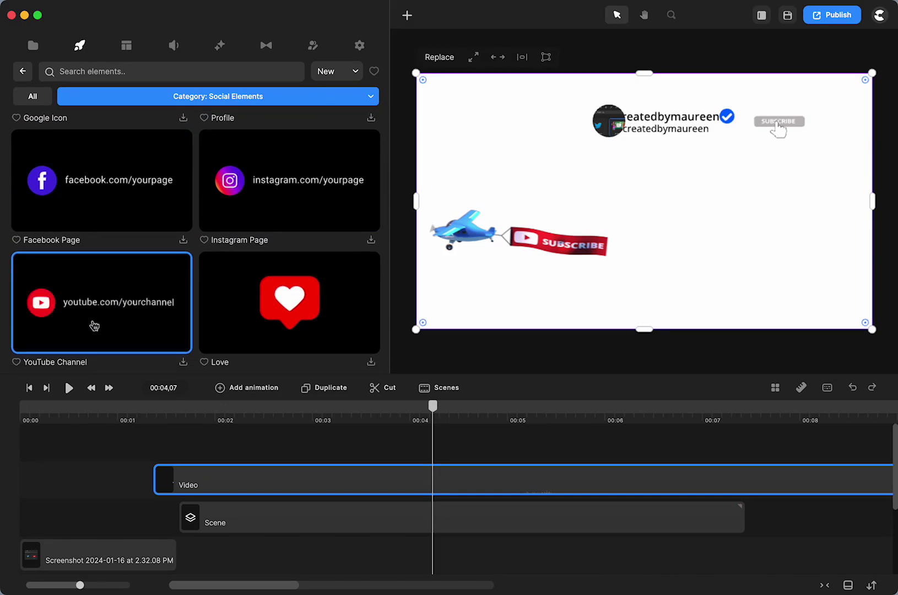
click(183, 362)
drag(91, 305, 619, 297)
drag(465, 477, 299, 475)
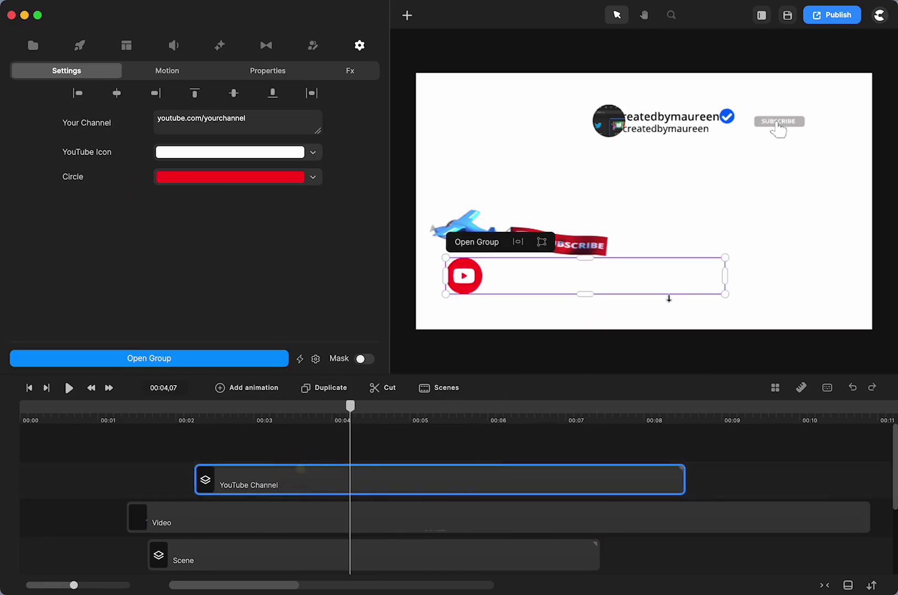
Move the playhead to 00:06,14 and change the YouTube Channel element's text colour to black.
click(538, 414)
click(592, 414)
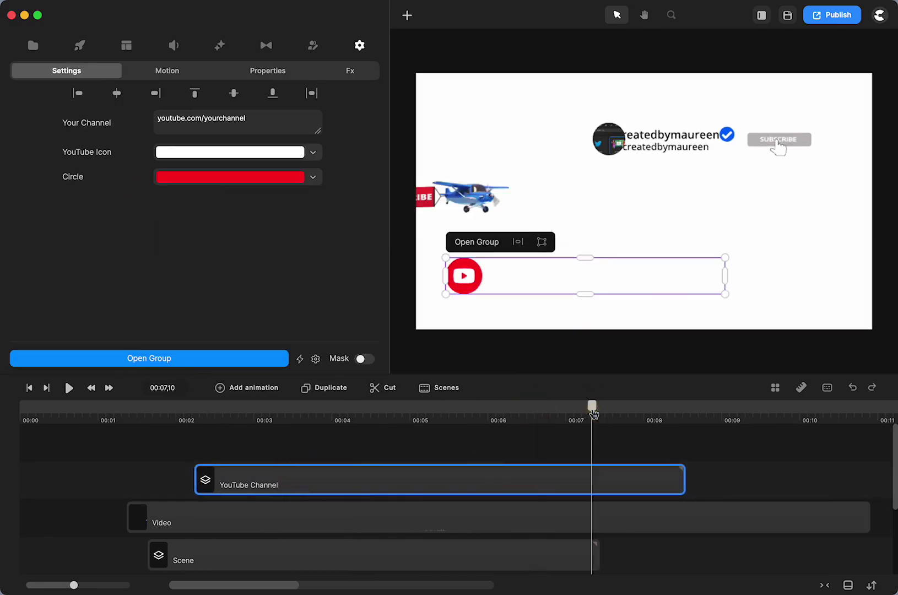
drag(595, 409, 524, 466)
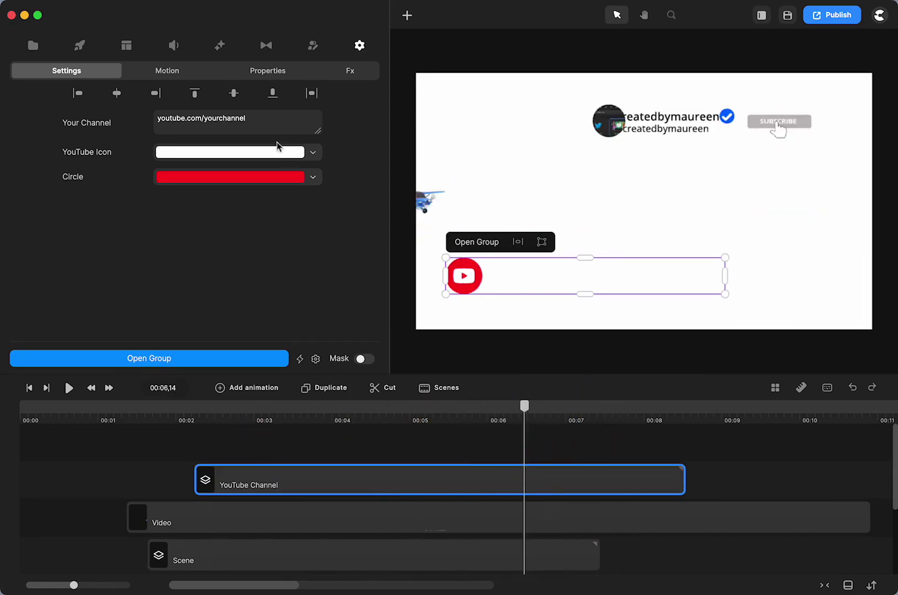
click(312, 154)
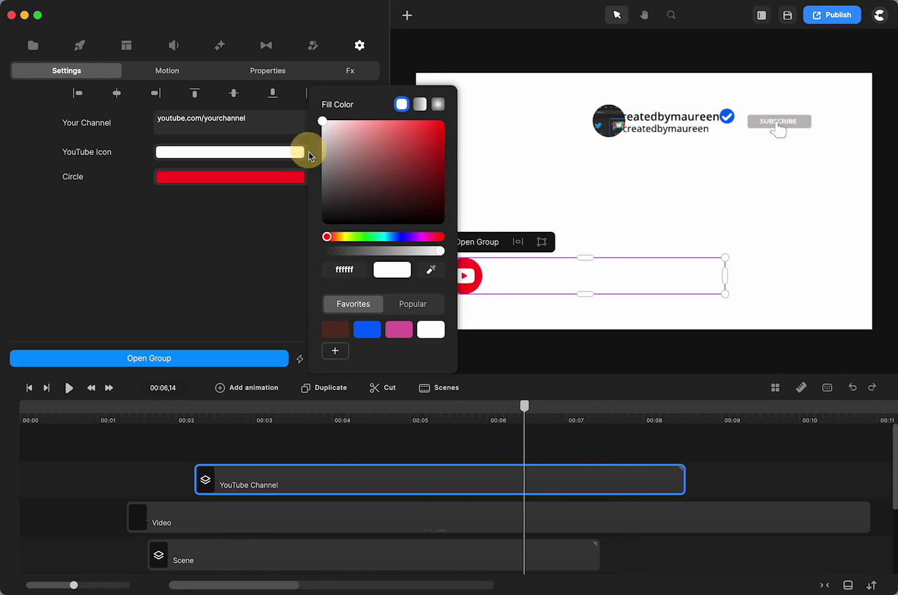
click(94, 123)
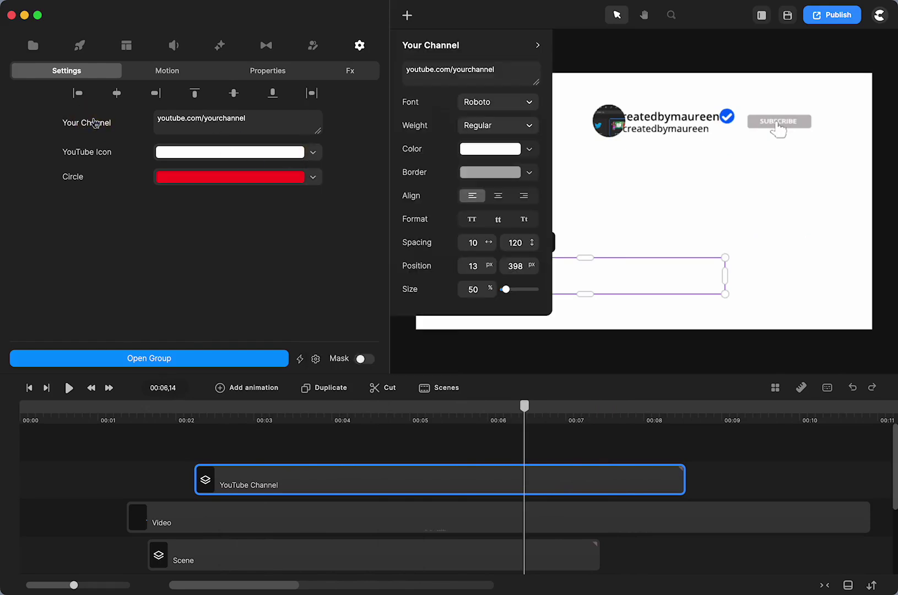
click(529, 152)
drag(556, 223, 525, 234)
click(380, 458)
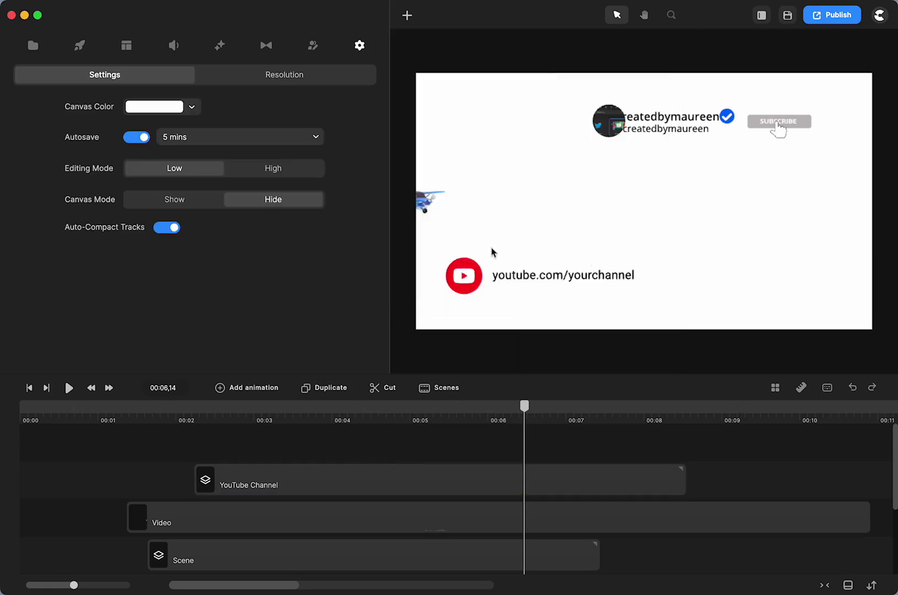
Replace "yourchannel" in the YouTube Channel element's address with the creator's channel handle, keeping the youtube.com/ prefix.
click(418, 486)
click(225, 119)
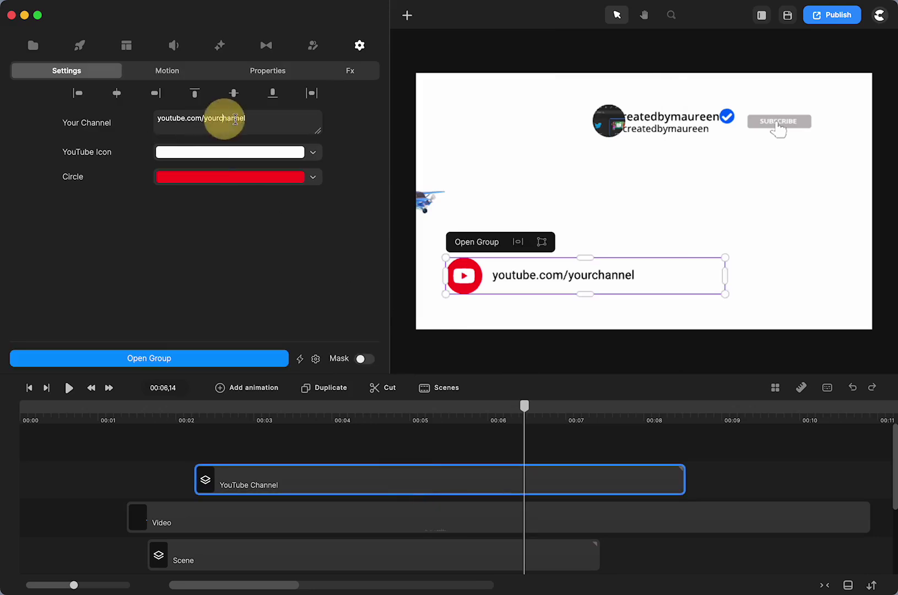
drag(247, 119, 207, 122)
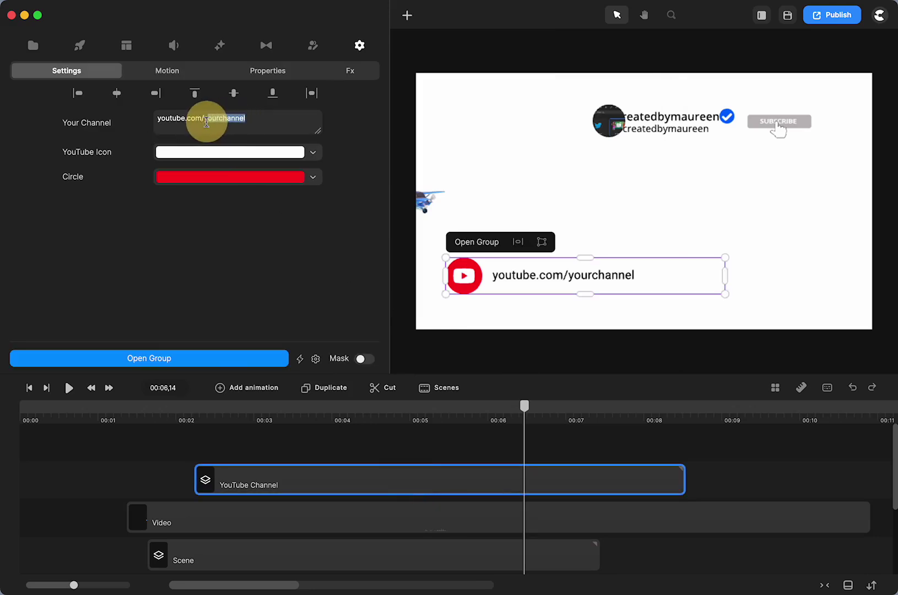
key(BackSpace)
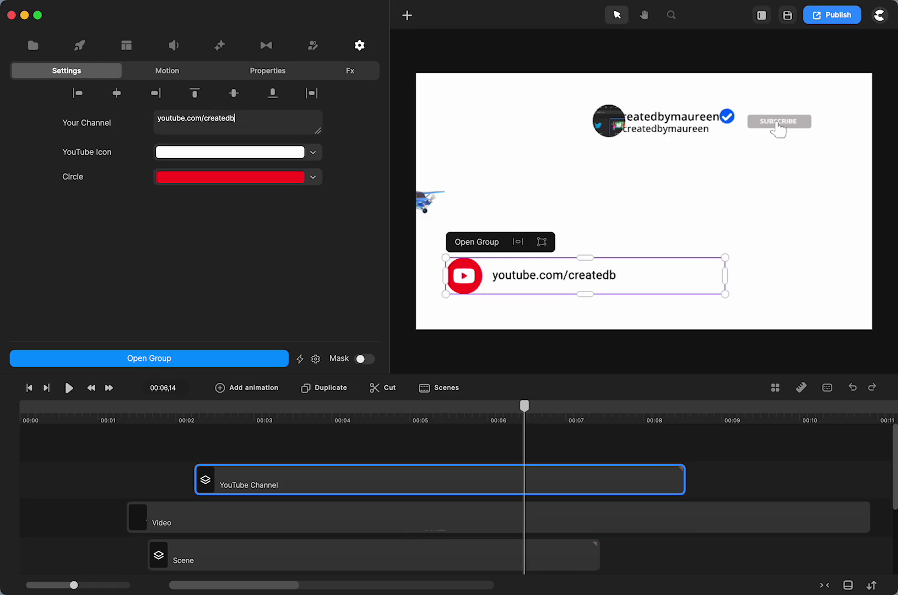
text(createdbymaureen)
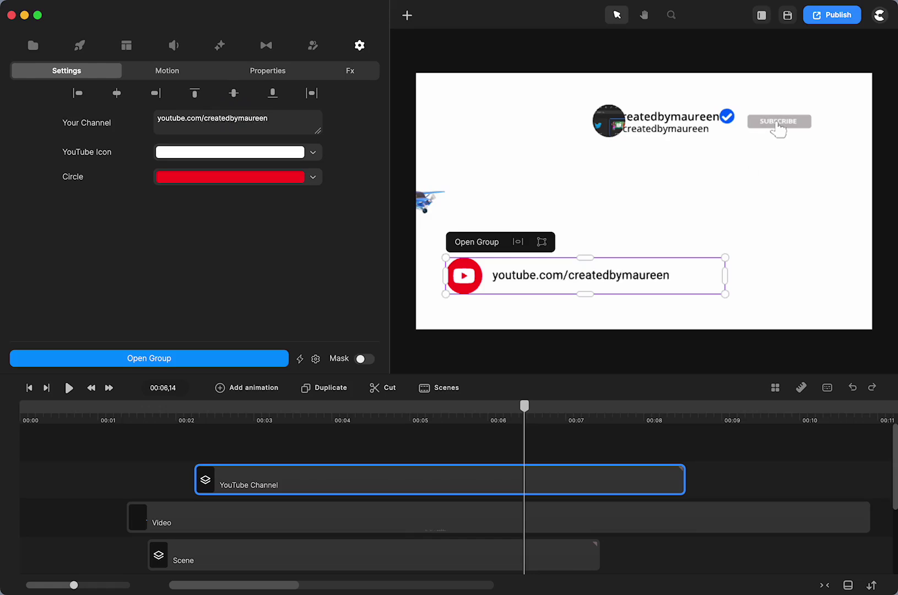
Play the timeline from 00:02,08 to preview the YouTube Channel animation and pause at 00:05,17.
click(199, 419)
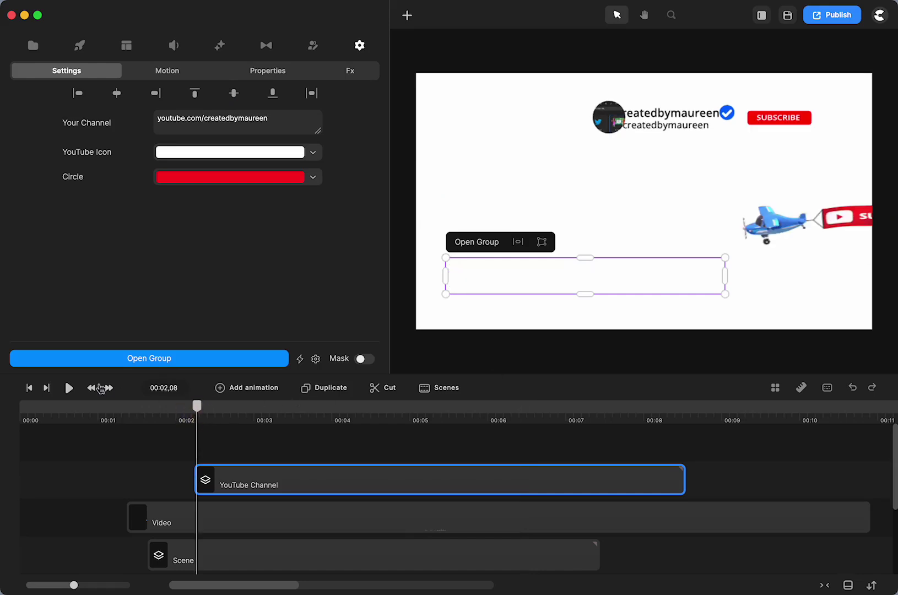
click(67, 388)
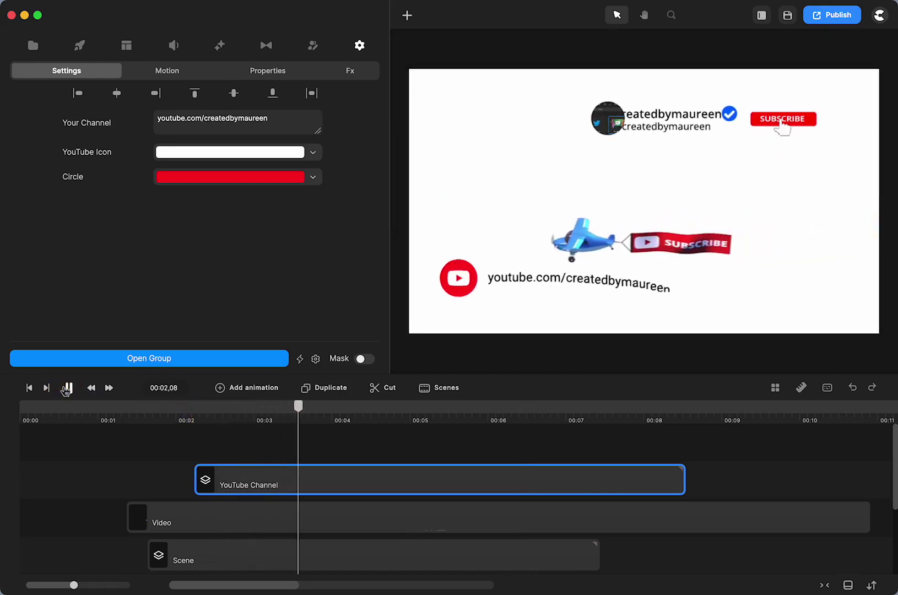
click(68, 388)
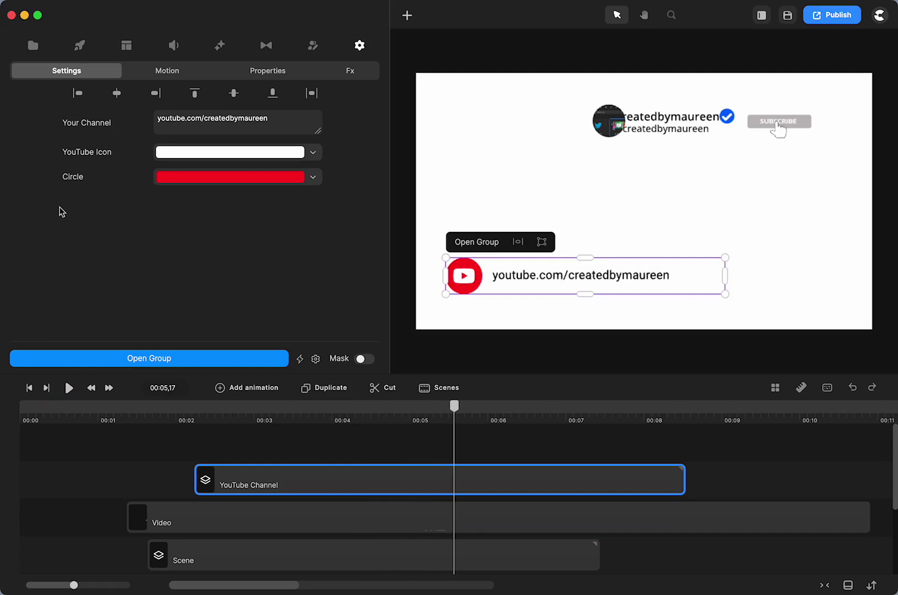
Add the Ad Friendly element from the Interface category to the middle of the canvas.
click(80, 45)
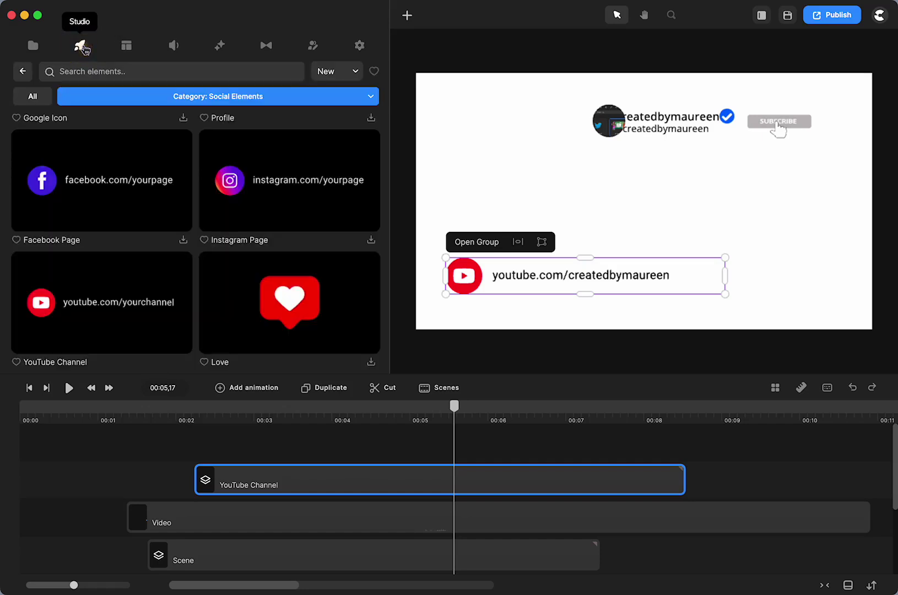
click(23, 71)
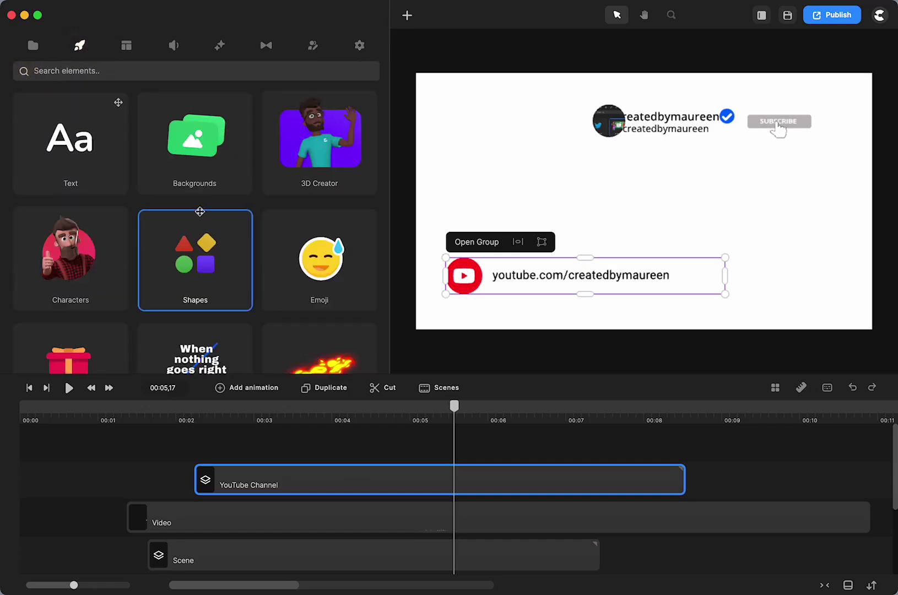
scroll(199, 220, down, 6)
scroll(200, 217, down, 8)
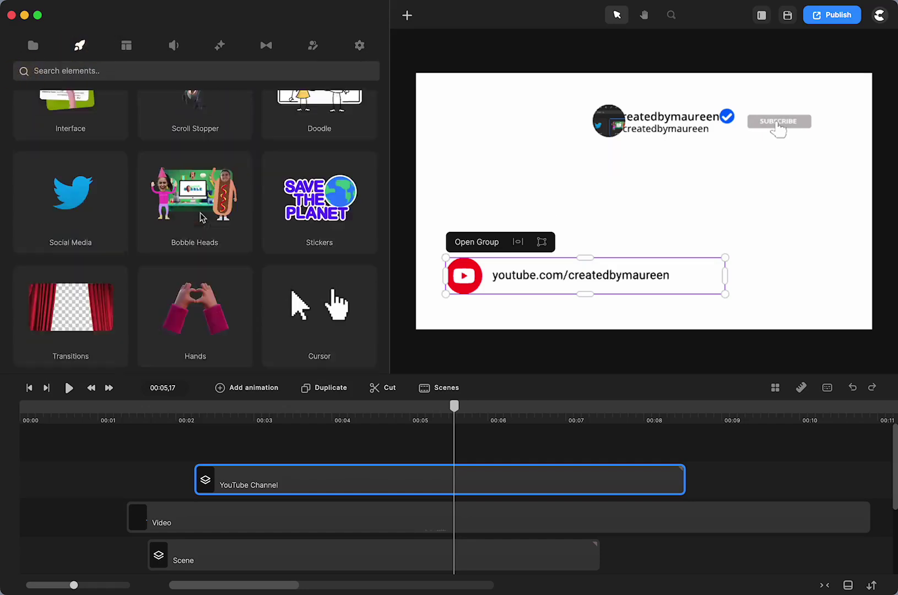
scroll(199, 211, up, 3)
scroll(200, 211, down, 1)
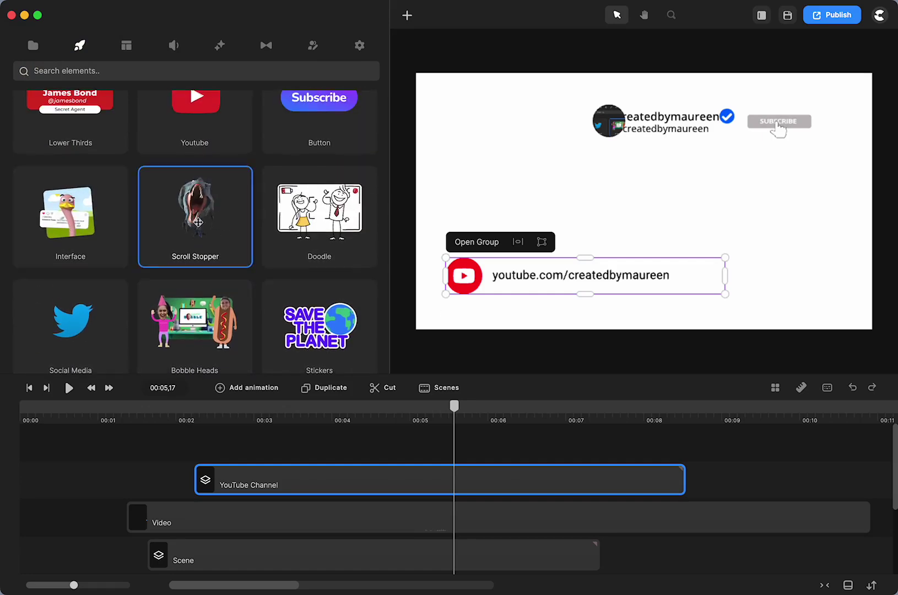
click(95, 220)
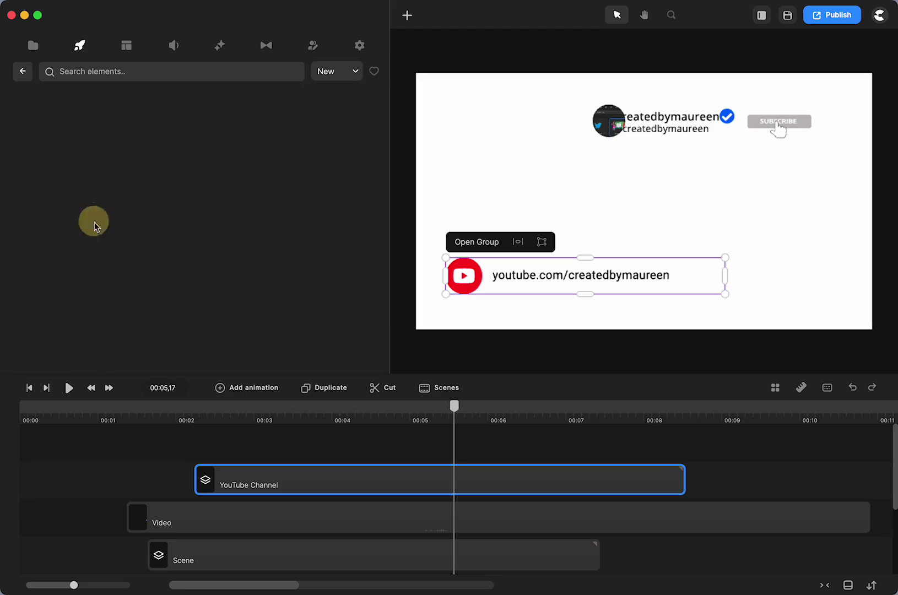
scroll(132, 200, down, 5)
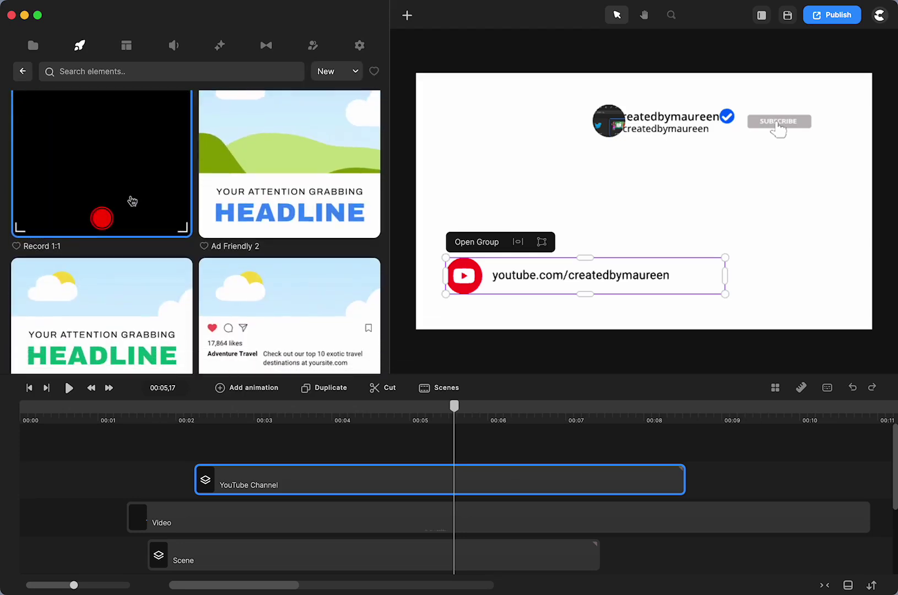
scroll(283, 193, down, 1)
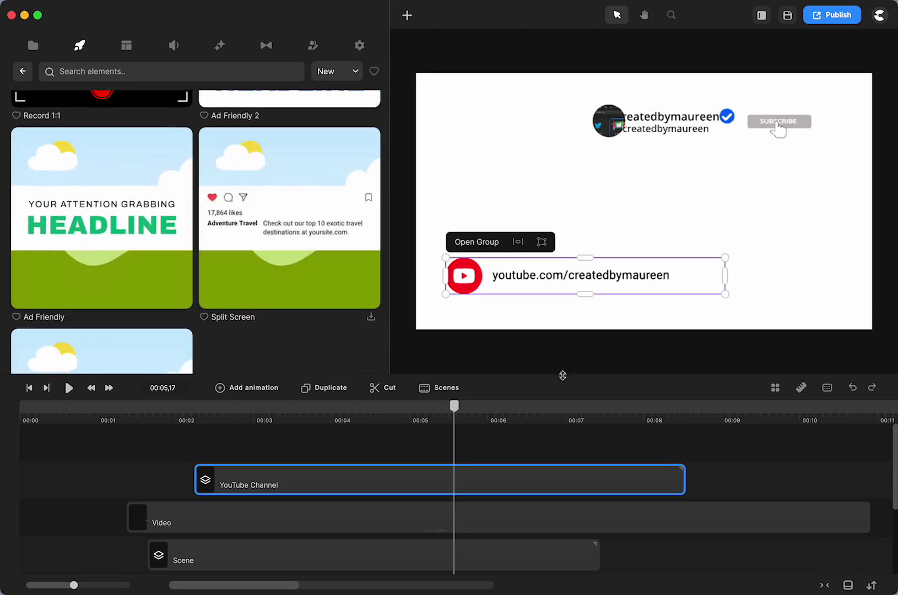
drag(112, 256, 604, 241)
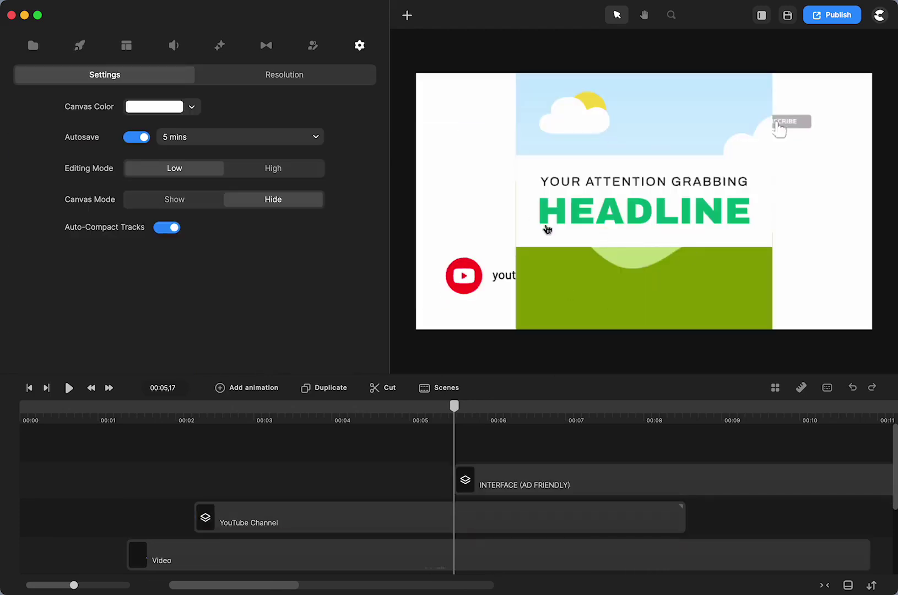
Change the project's resolution to the Square format, 1080 x 1080.
click(290, 80)
click(216, 114)
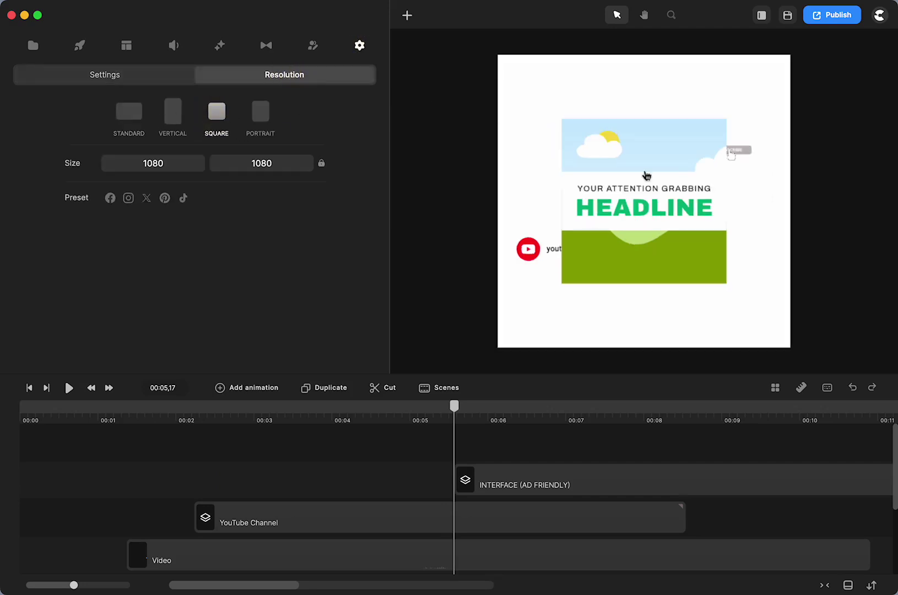
Replace the Ad Friendly element with a fresh copy that fills the square canvas and shift its clip to start just after 00:04.
click(678, 214)
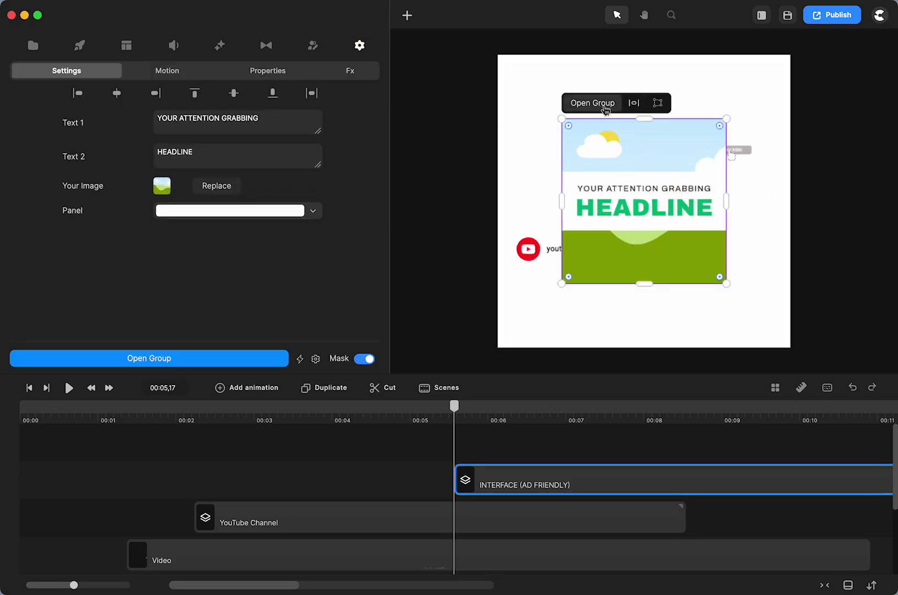
key(Delete)
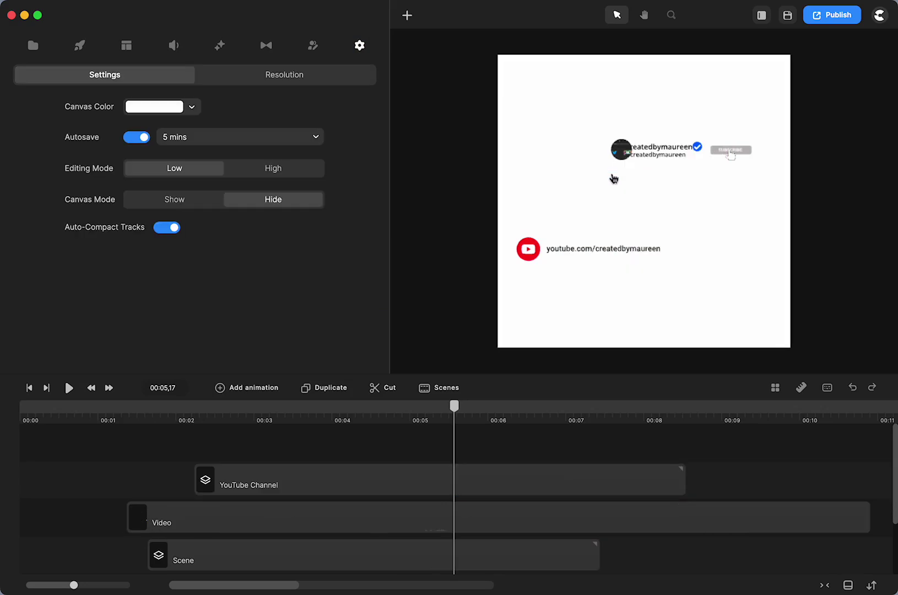
click(79, 46)
drag(102, 218, 605, 186)
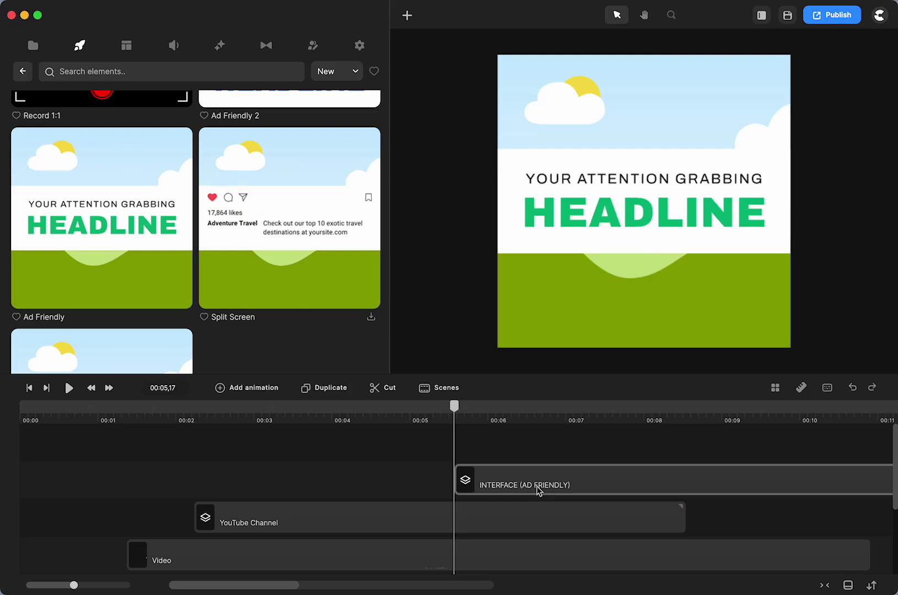
drag(539, 491, 421, 485)
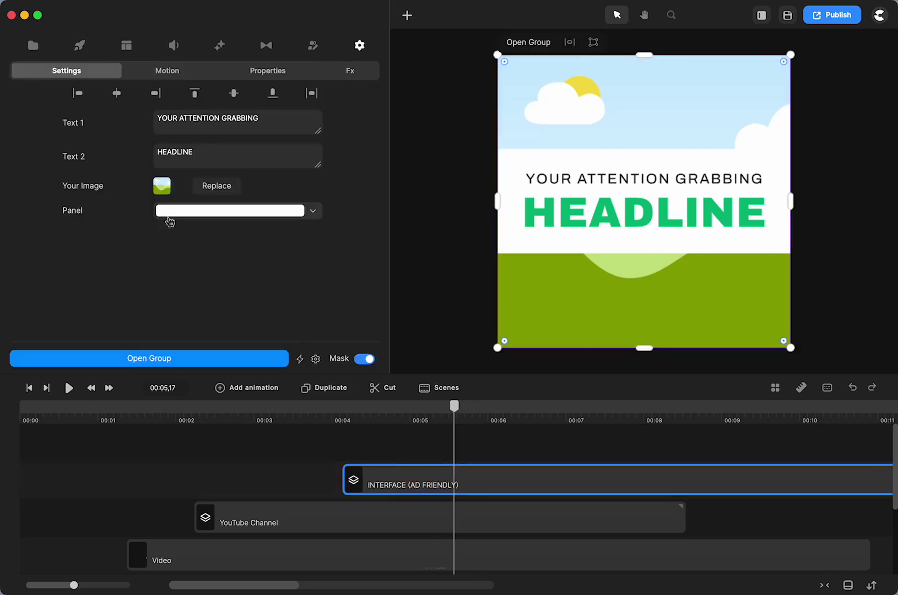